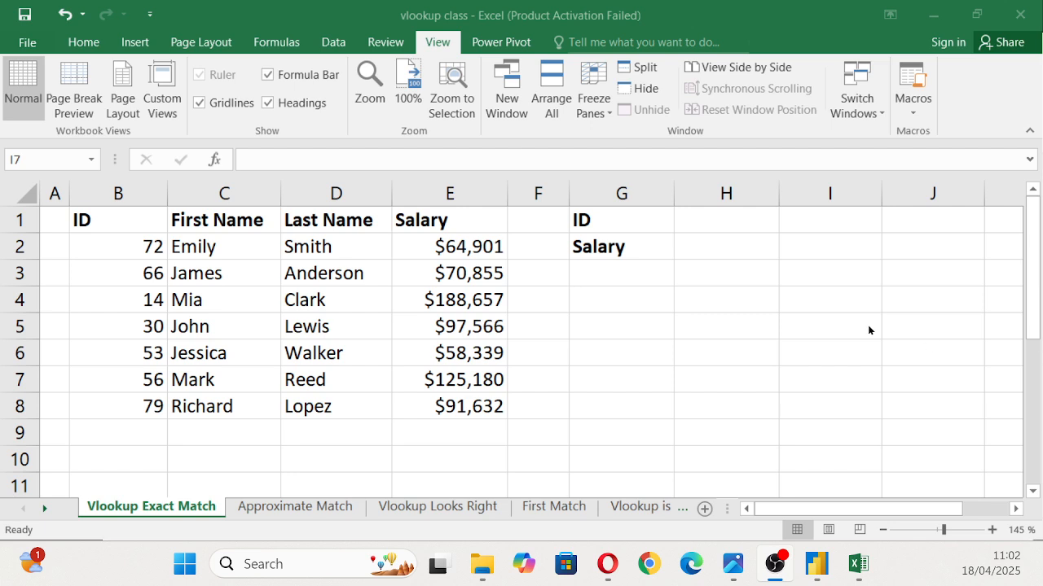
Enter 53 as the lookup ID in cell H1.
click(718, 216)
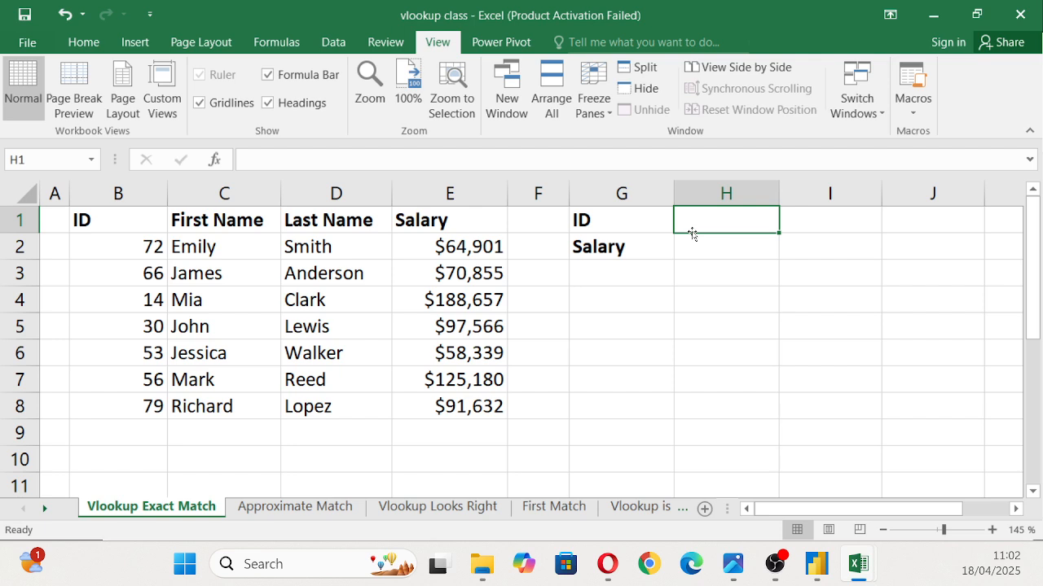
text(53)
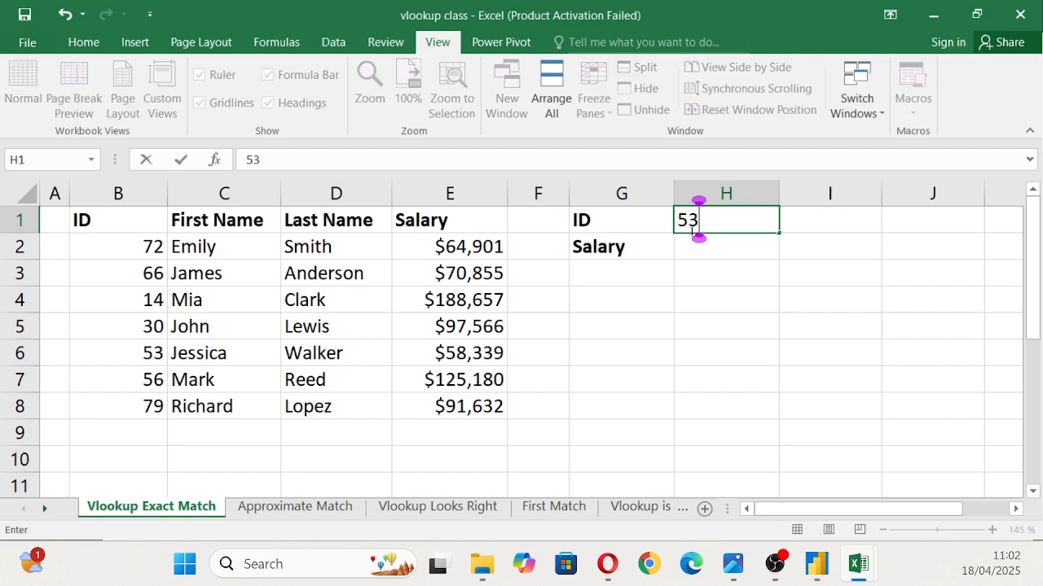
click(709, 364)
Begin a VLOOKUP formula in cell H2 that uses cell H1 as the lookup value.
click(725, 246)
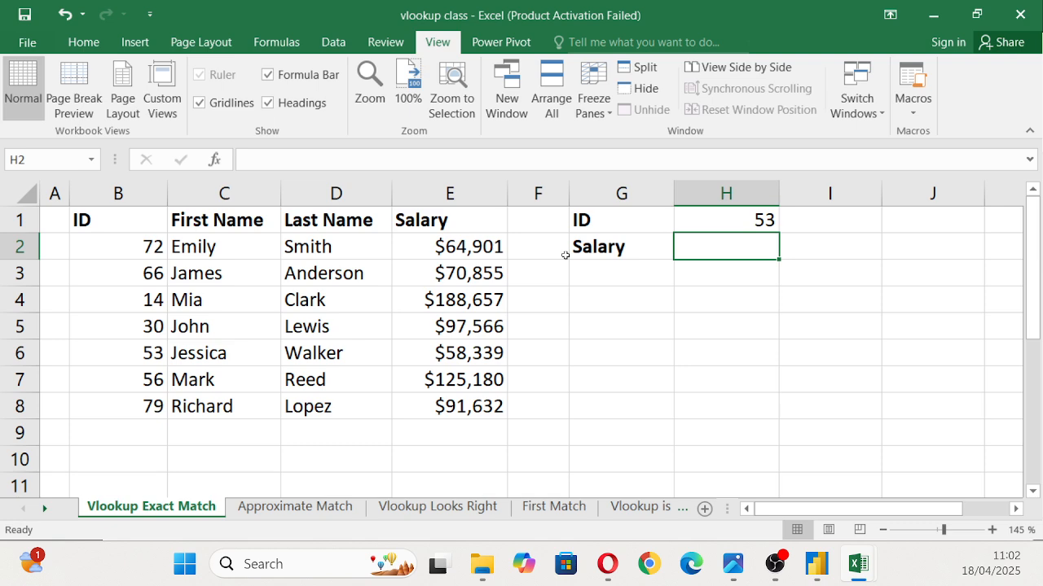
click(458, 357)
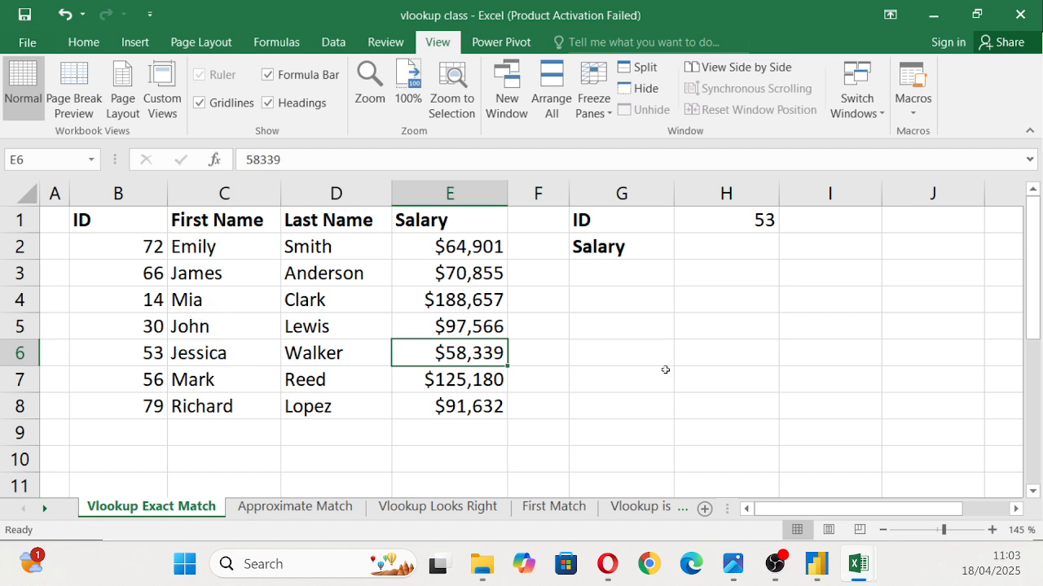
click(707, 244)
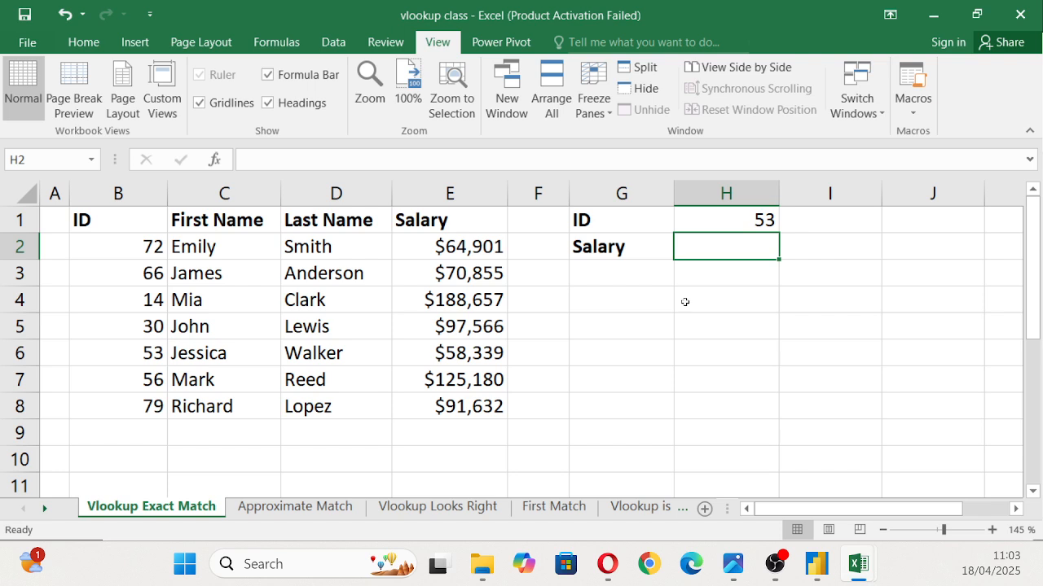
text(=)
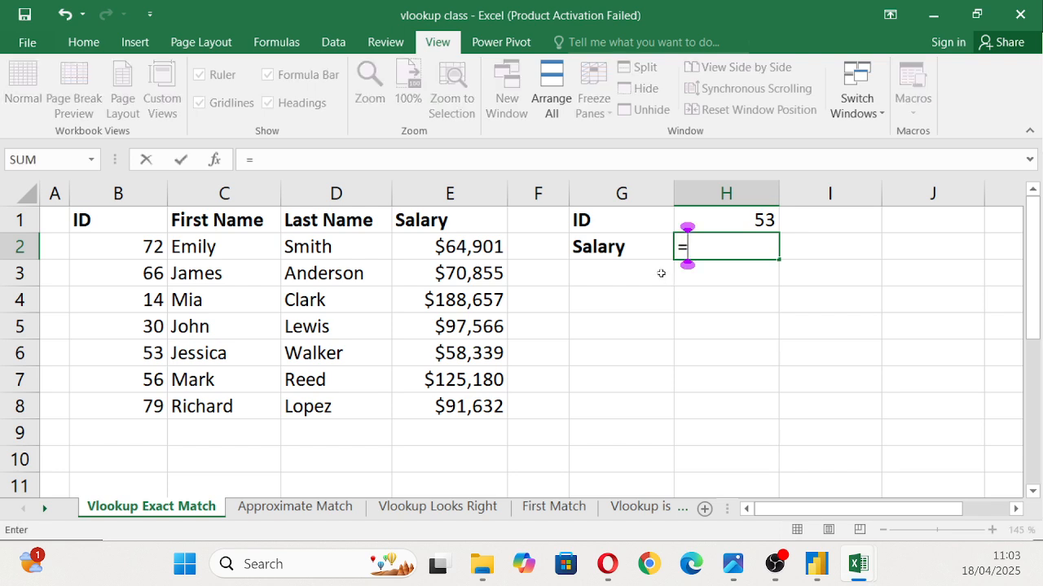
text(Vo)
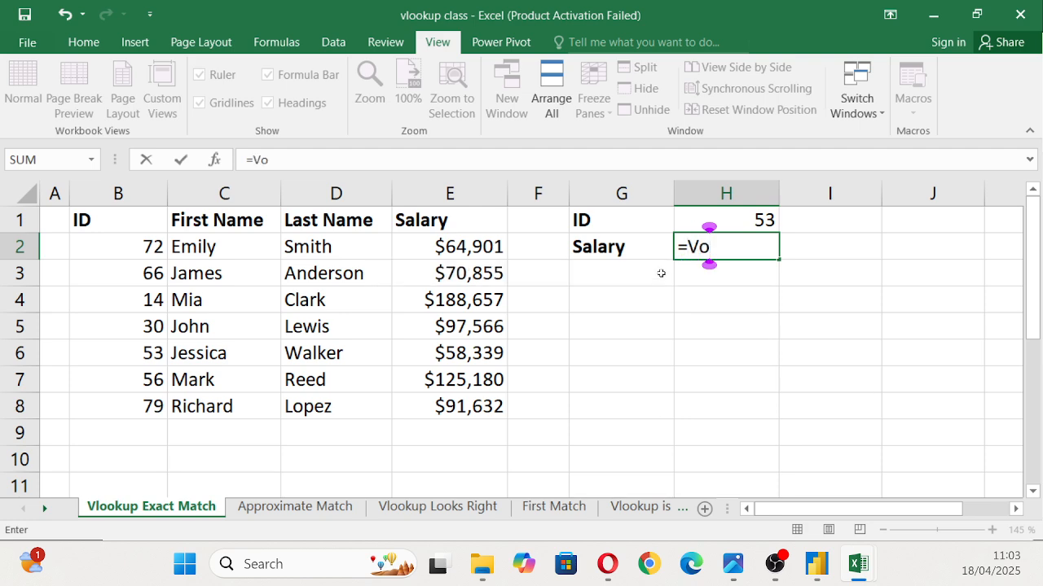
key(BackSpace)
text(look)
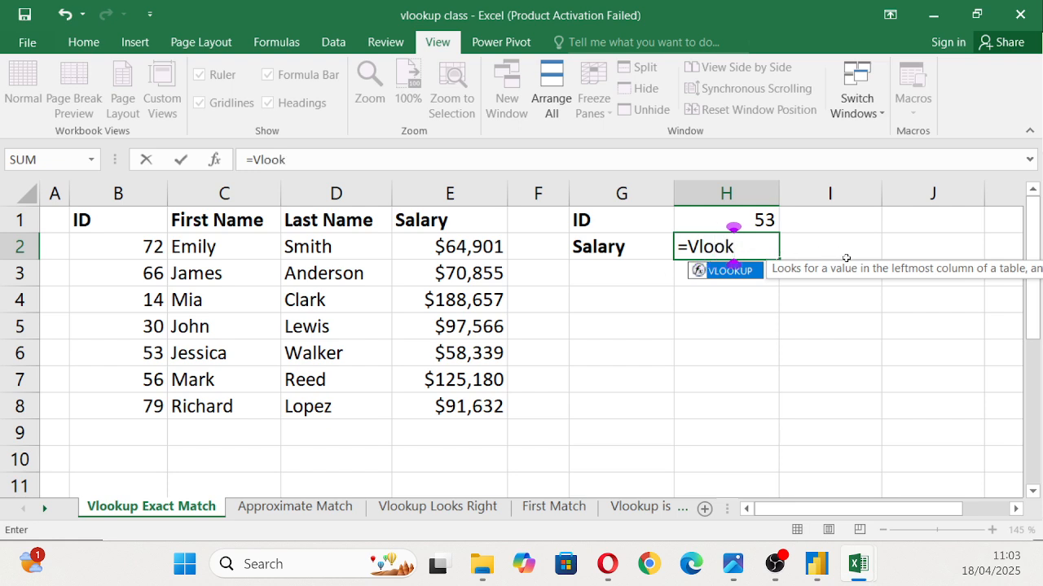
drag(865, 268, 192, 451)
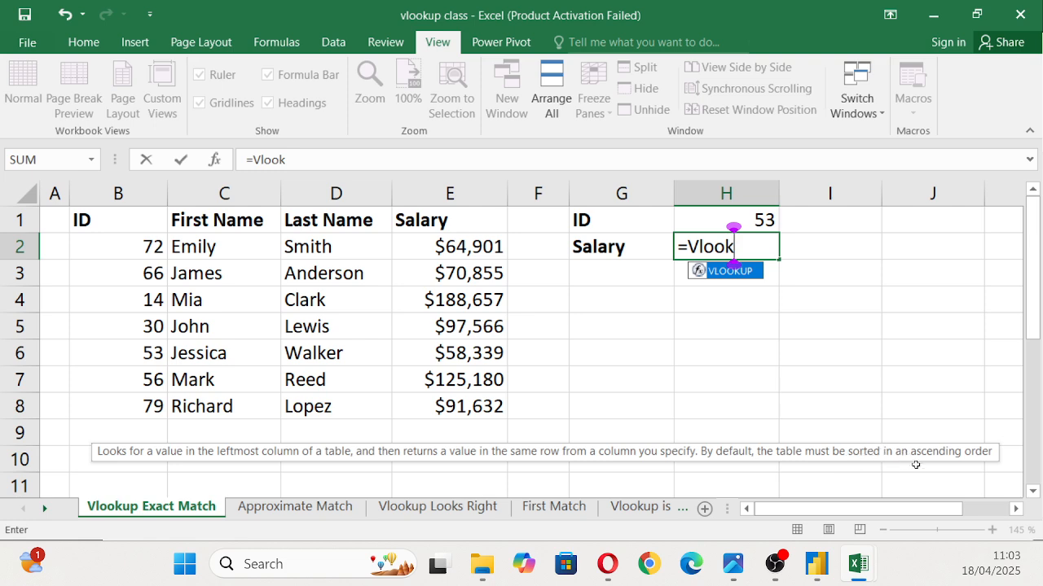
double_click(747, 271)
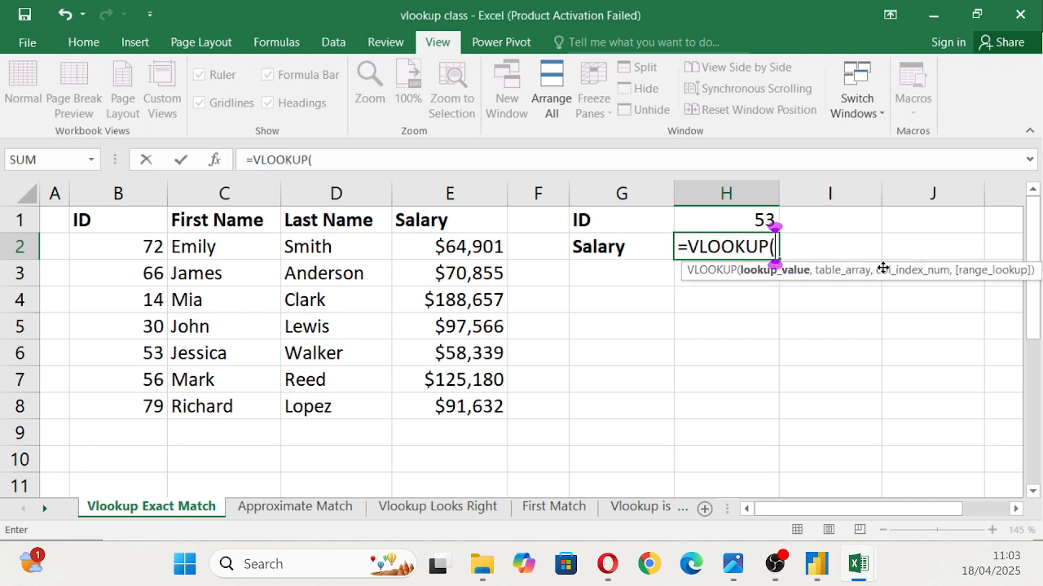
drag(694, 388, 738, 305)
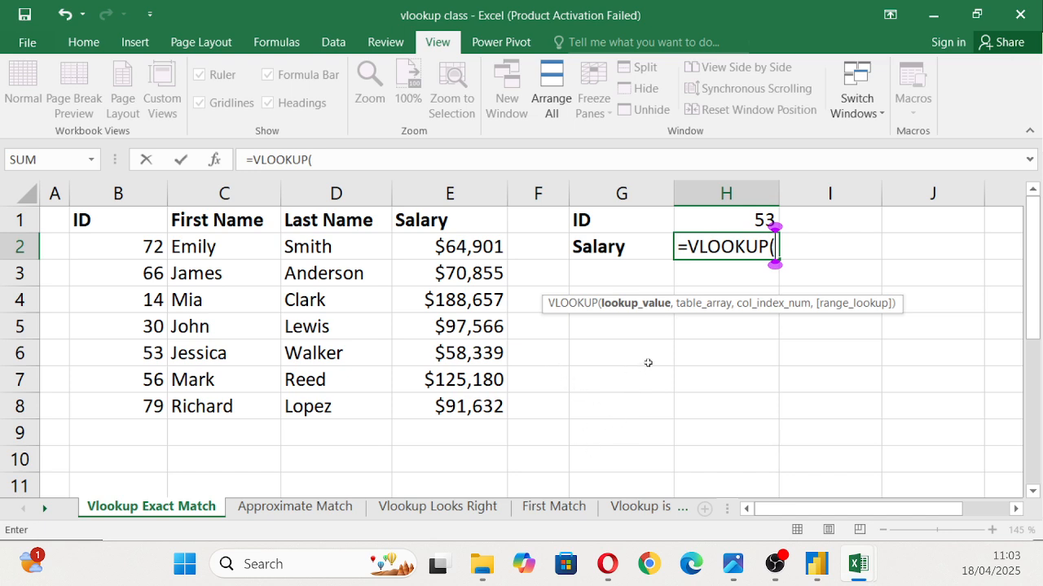
click(700, 220)
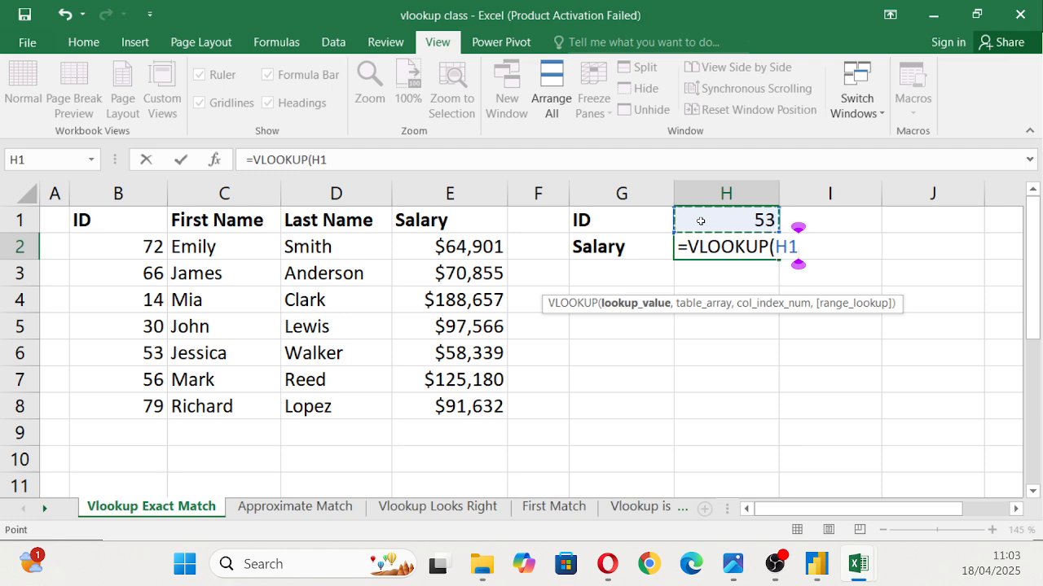
text(,)
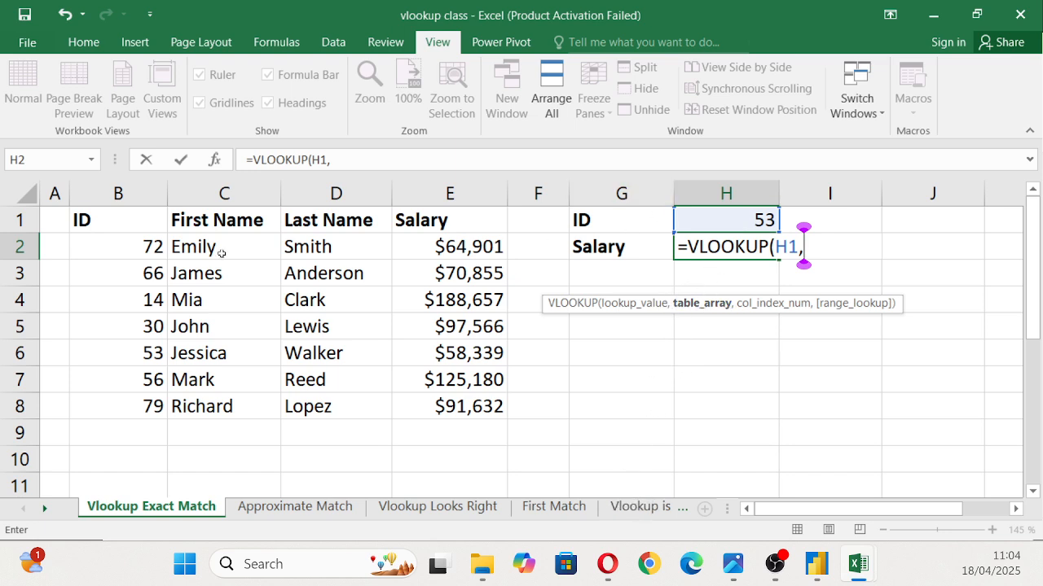
Complete the VLOOKUP formula in H2 with table array B2:E8, column index 4 and FALSE for an exact match.
drag(82, 244, 492, 413)
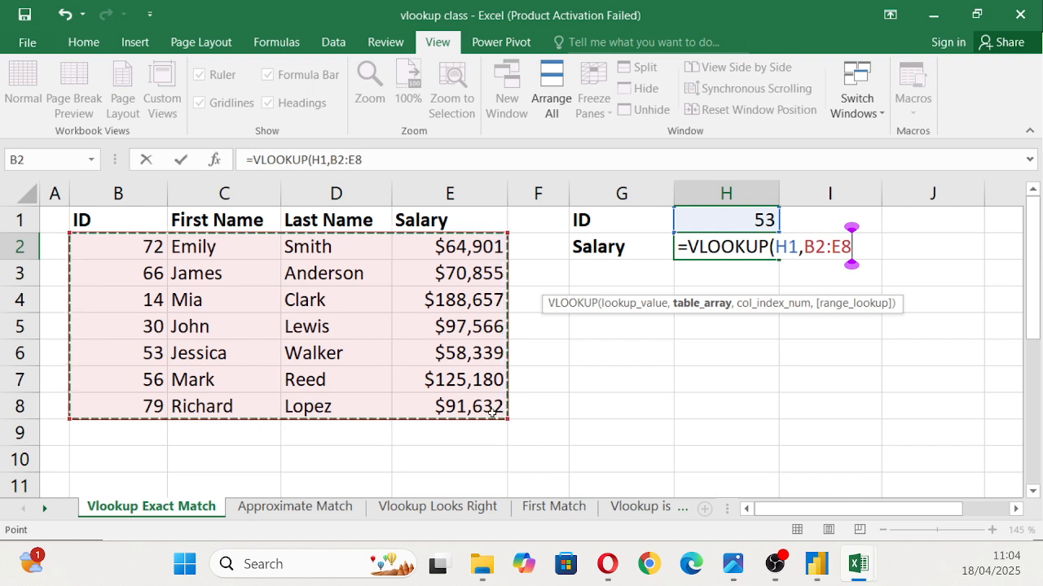
text(,)
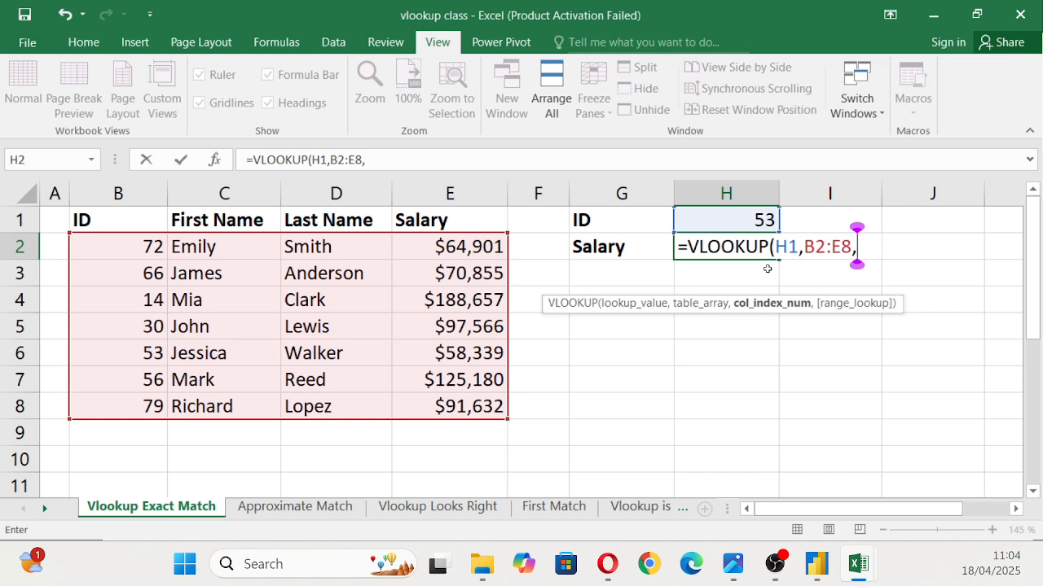
text(4,)
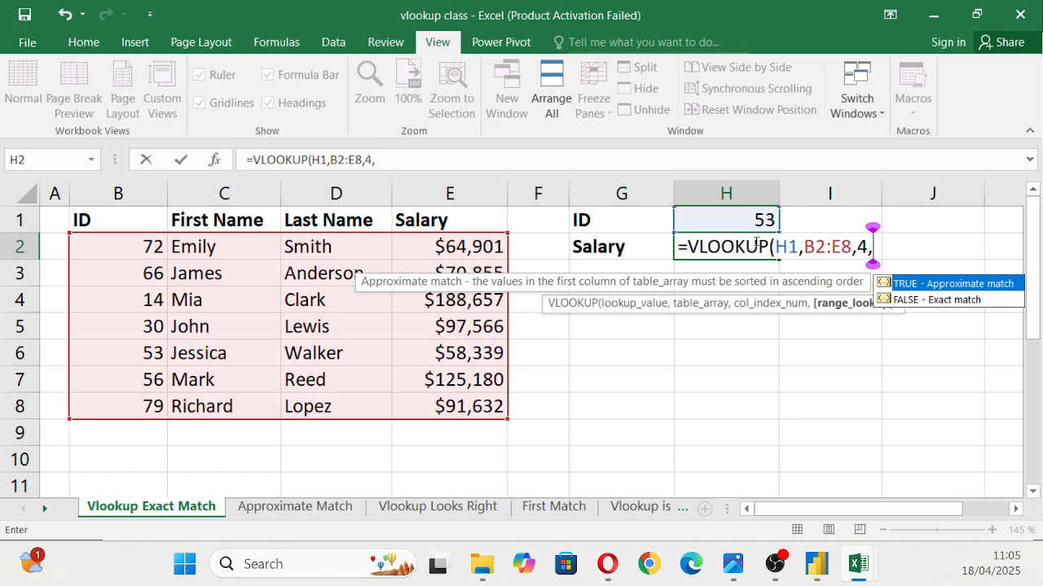
click(931, 298)
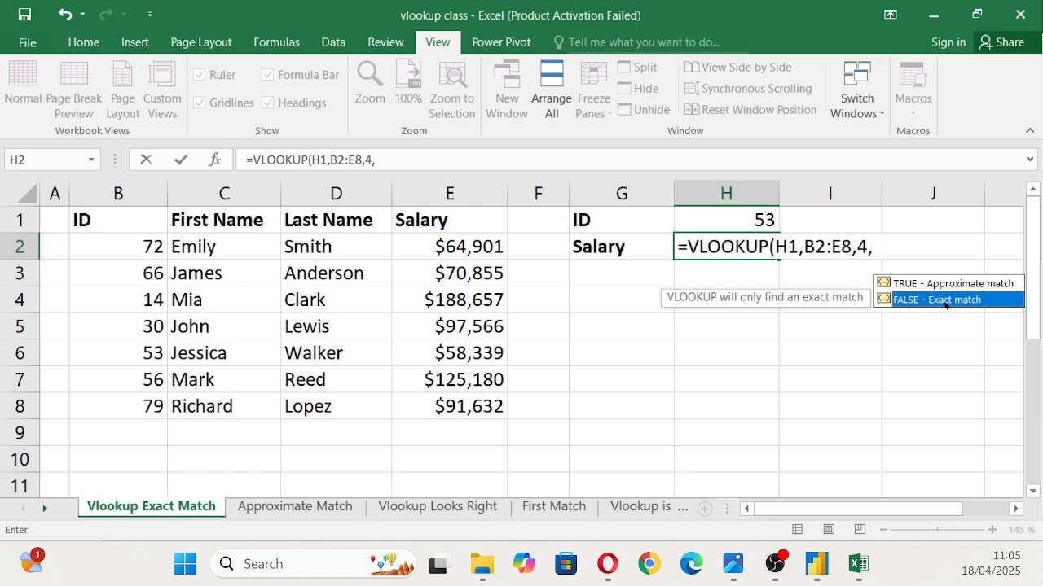
double_click(945, 300)
mouse_move(858, 563)
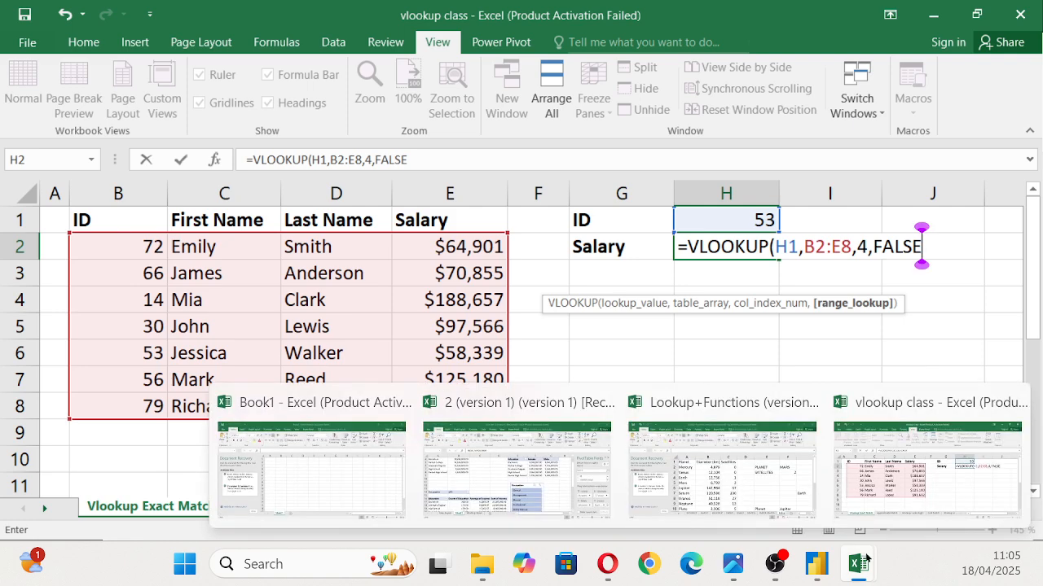
key(Return)
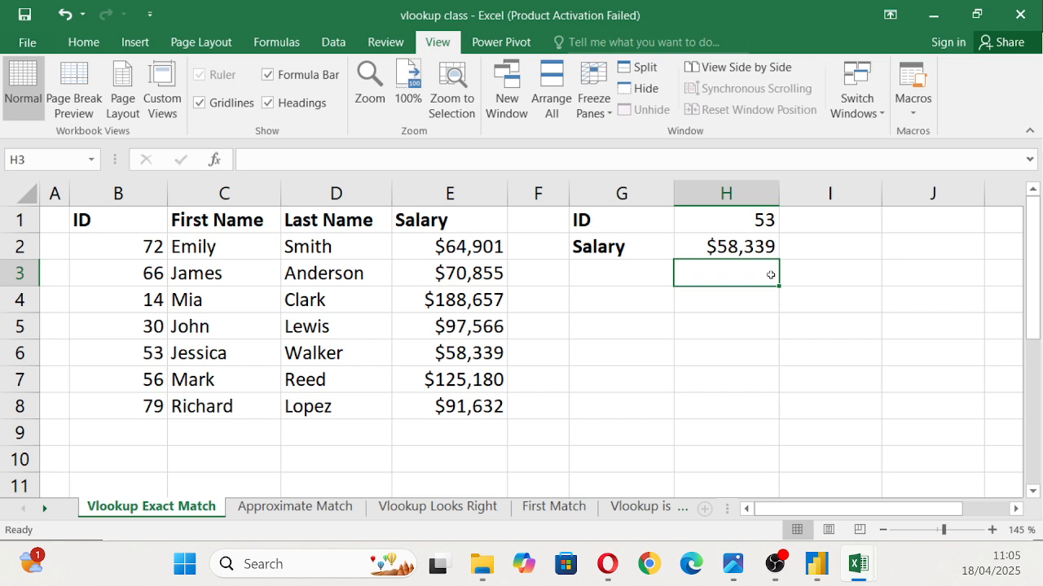
Change the lookup ID in cell H1 to 30 to test the salary formula.
click(766, 222)
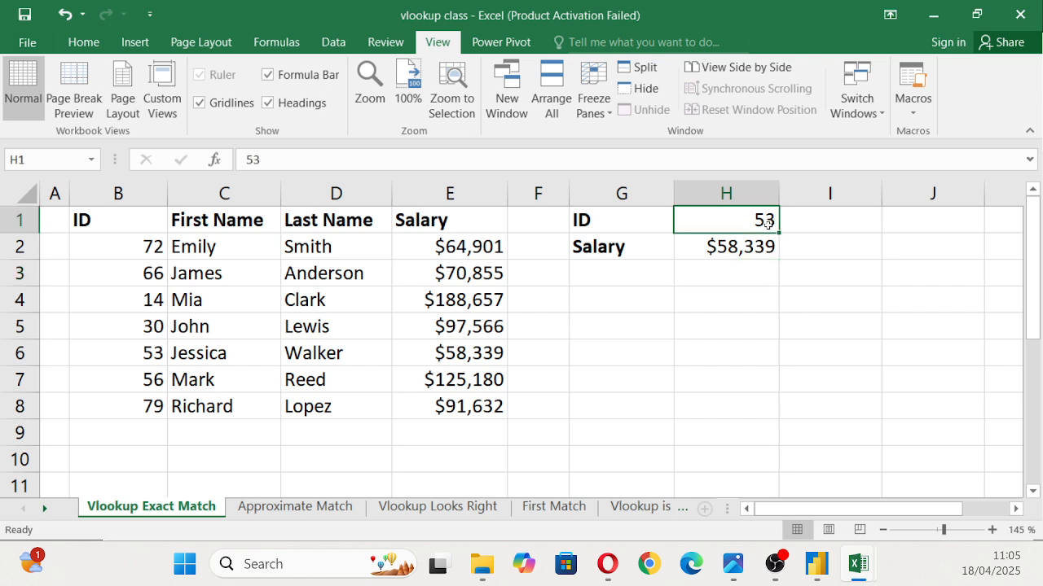
double_click(766, 221)
key(Right)
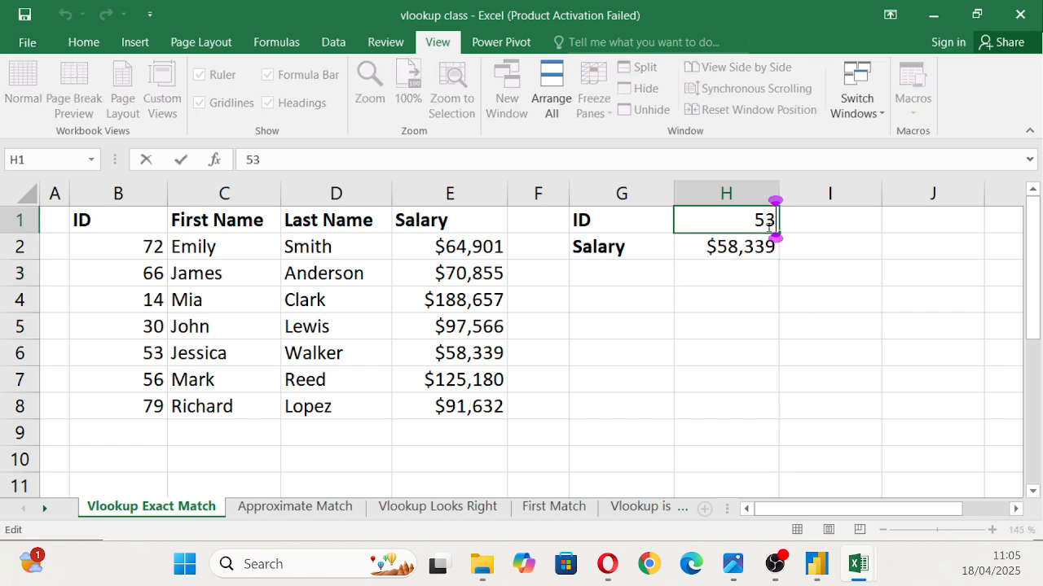
key(BackSpace)
key(BackSpace)
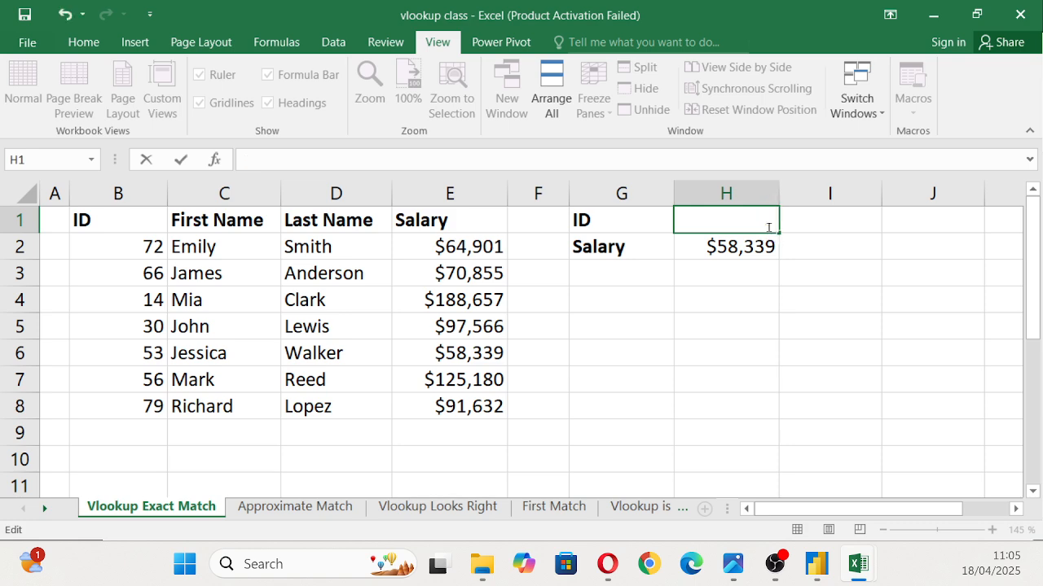
text(30)
key(Return)
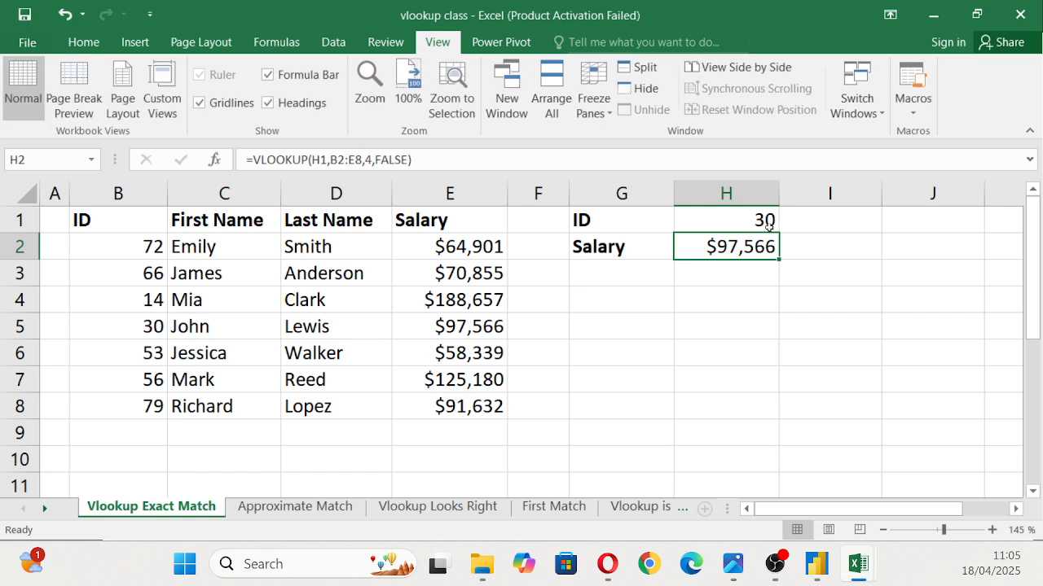
Test the exact-match lookup with 40, an ID missing from the table, in cell H1.
click(766, 219)
double_click(767, 219)
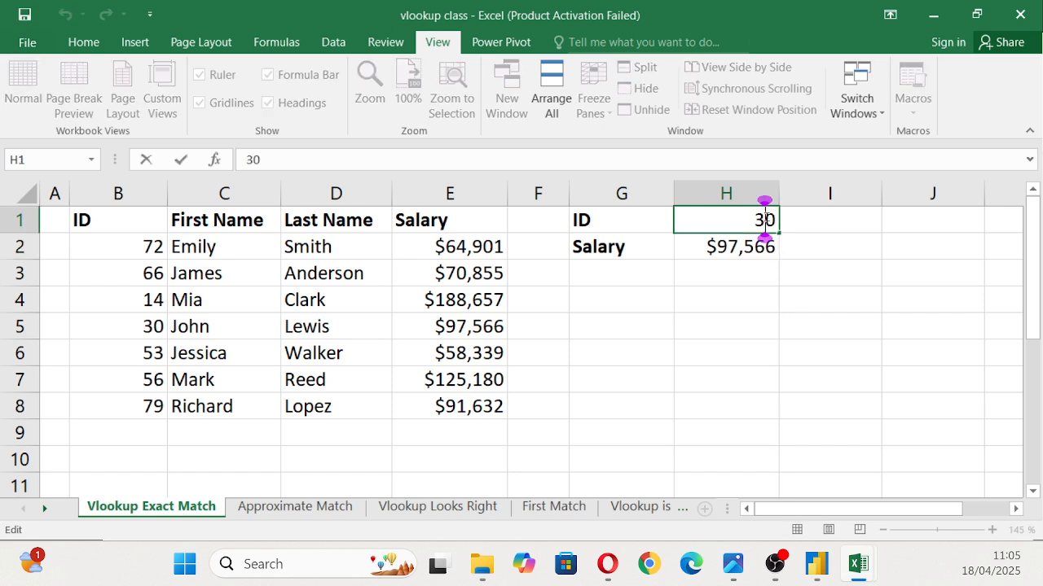
key(BackSpace)
key(BackSpace)
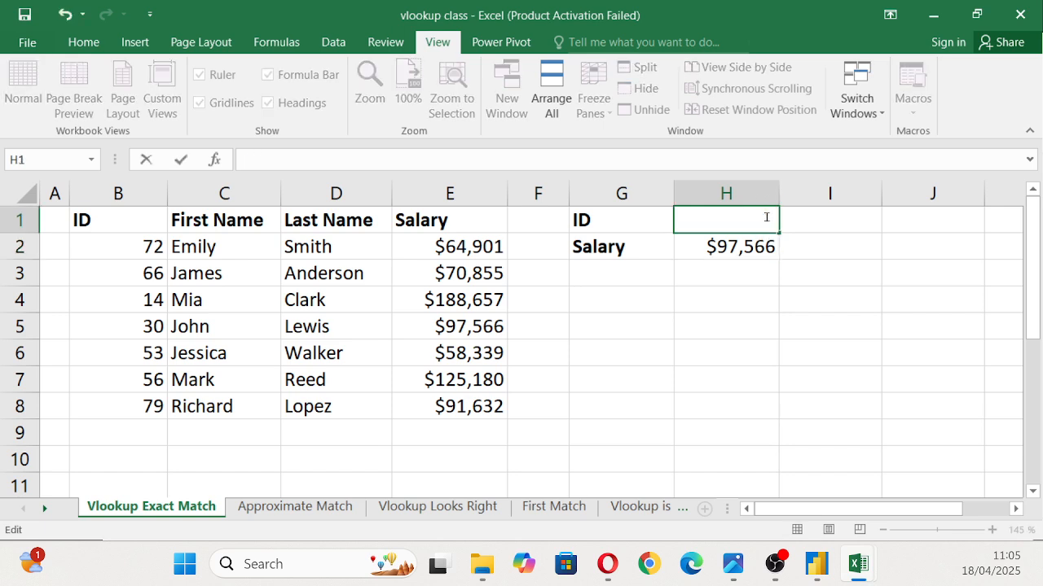
text(40)
key(Return)
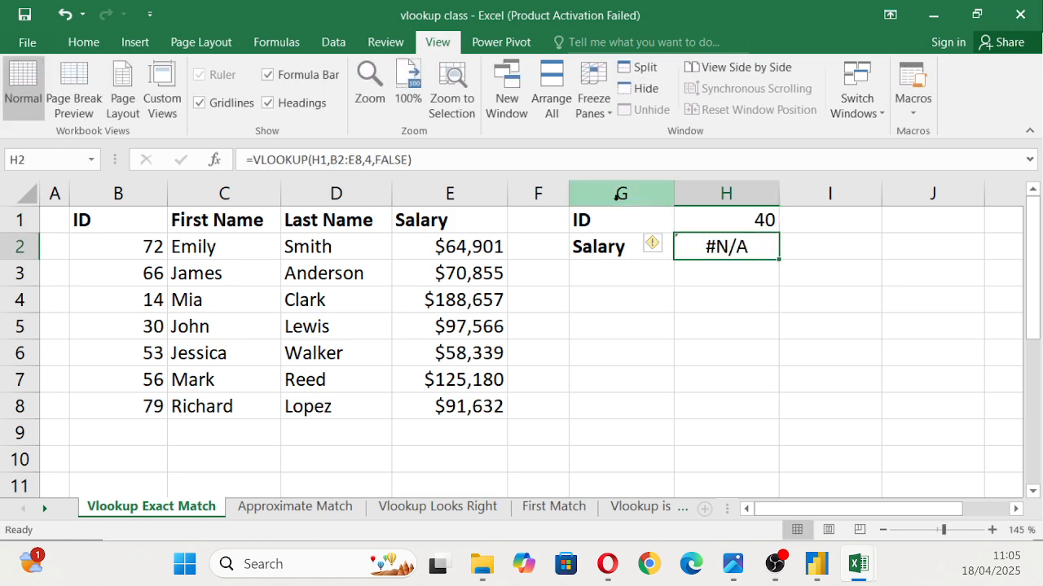
Replace the lookup ID in cell H1 with 14.
click(757, 222)
double_click(770, 220)
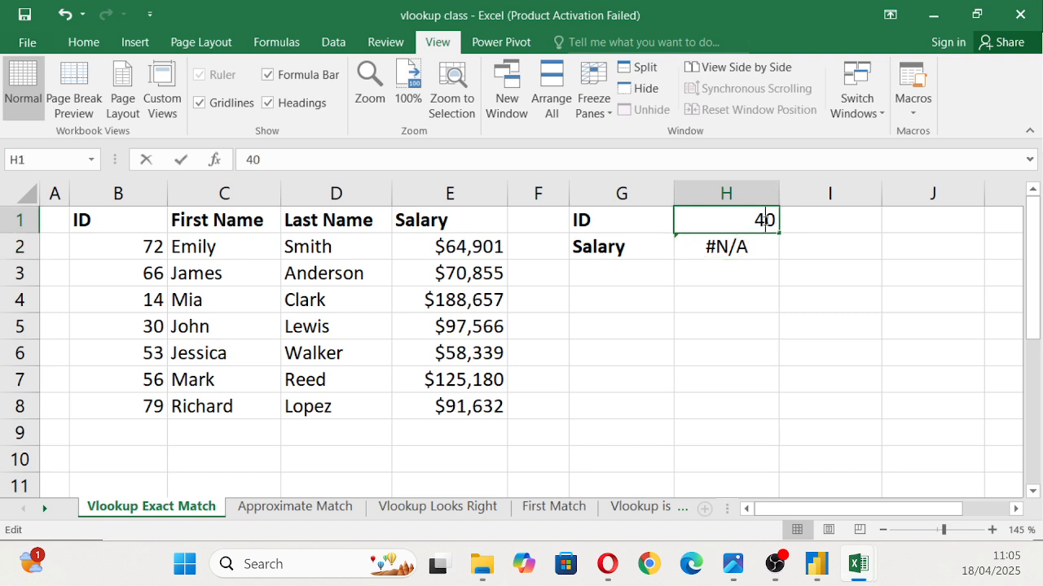
key(BackSpace)
key(BackSpace)
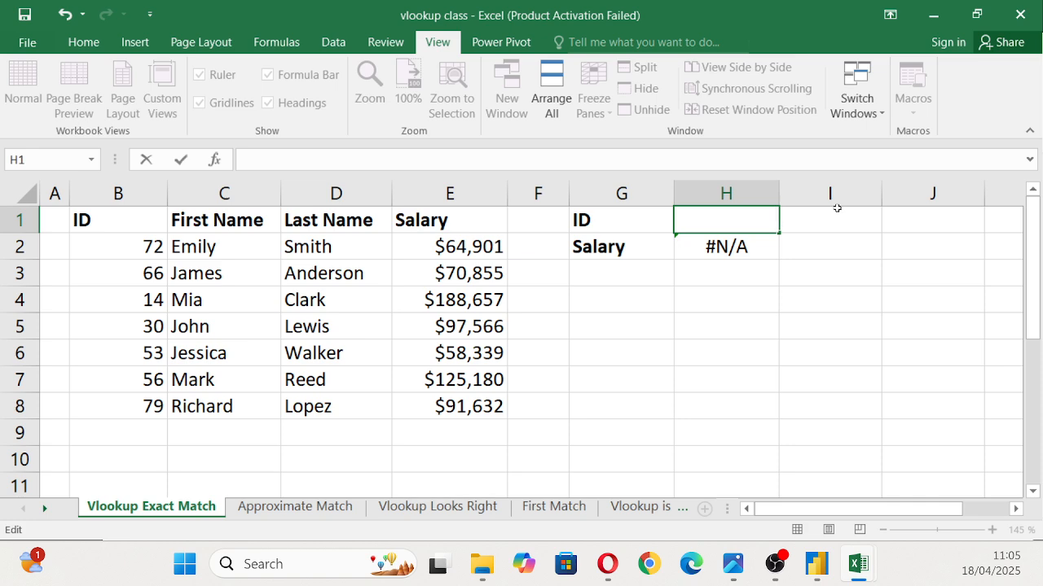
text(14)
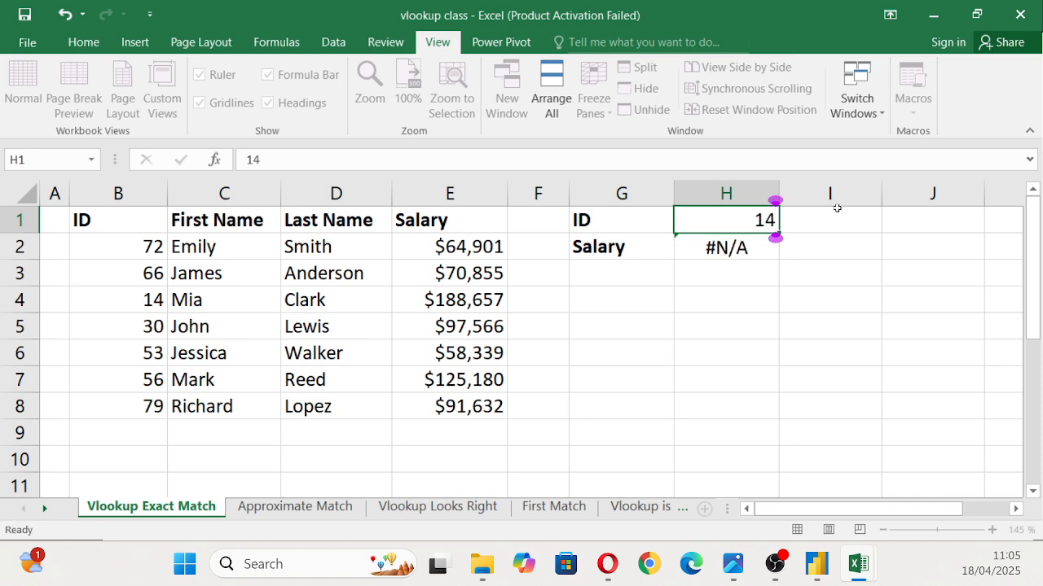
key(Return)
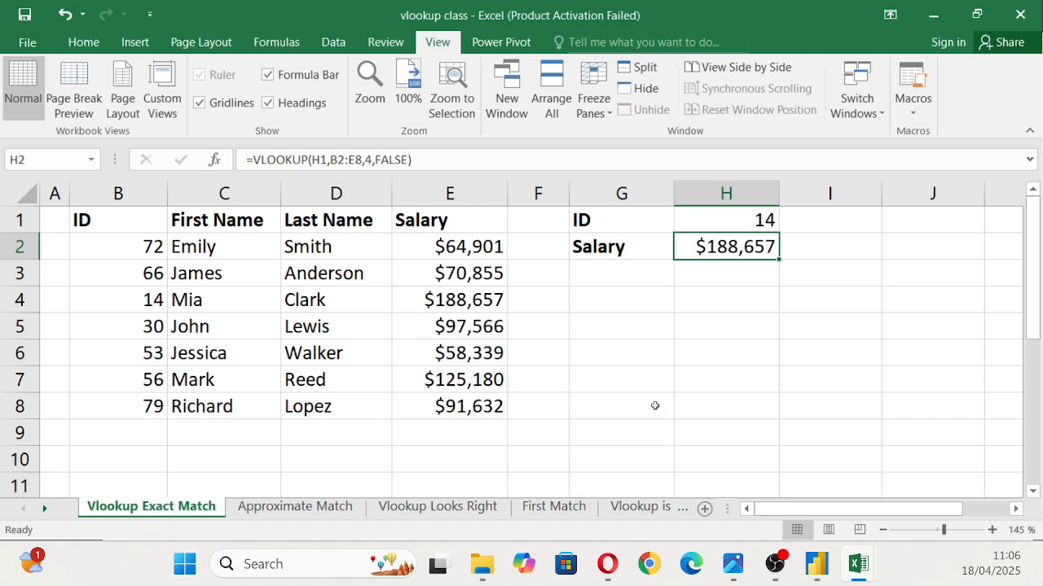
click(809, 357)
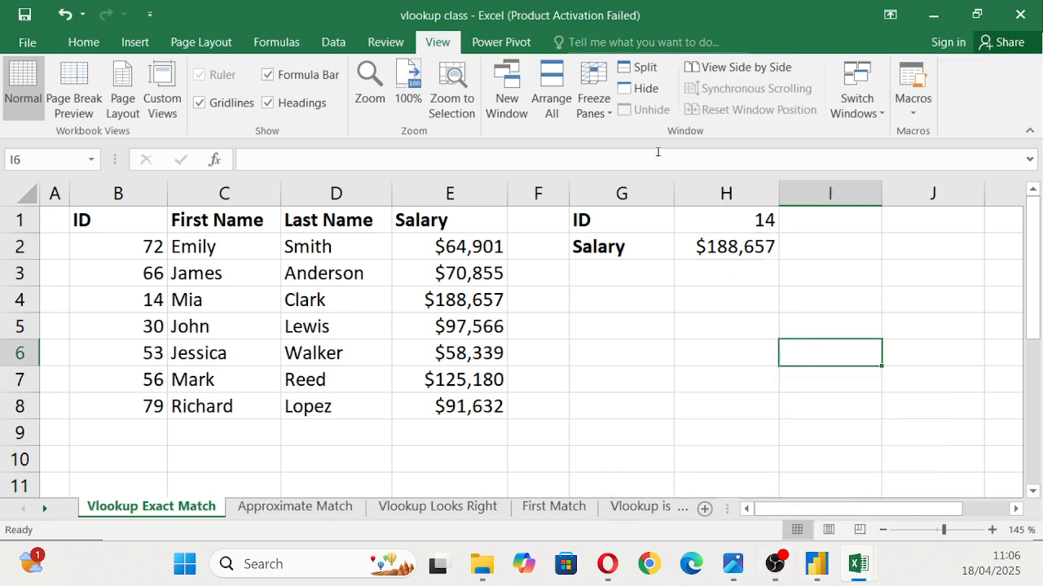
Open data validation for the ID cell H1 and set the allowed values to List.
click(751, 220)
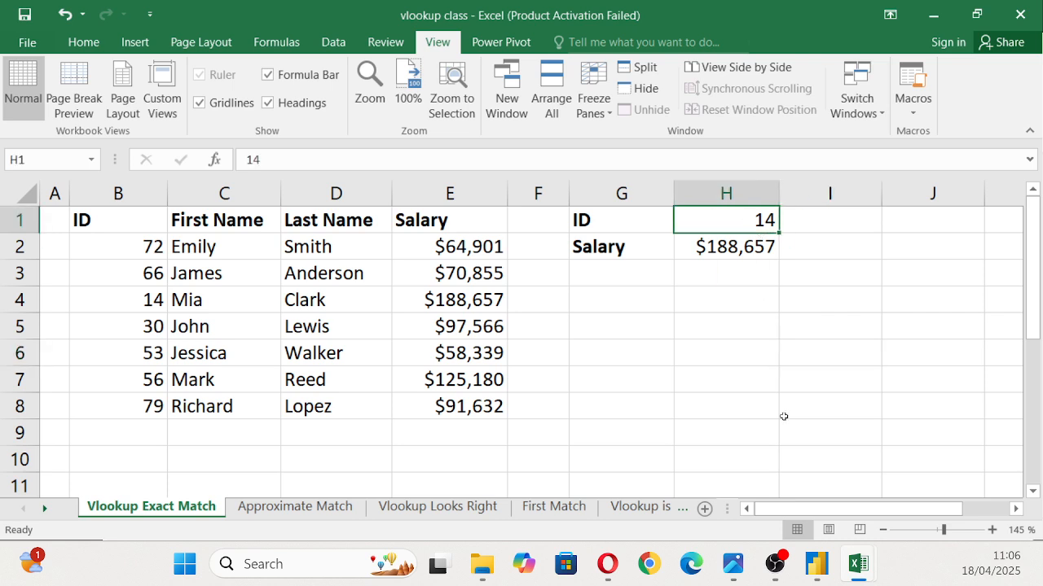
mouse_move(773, 579)
click(342, 44)
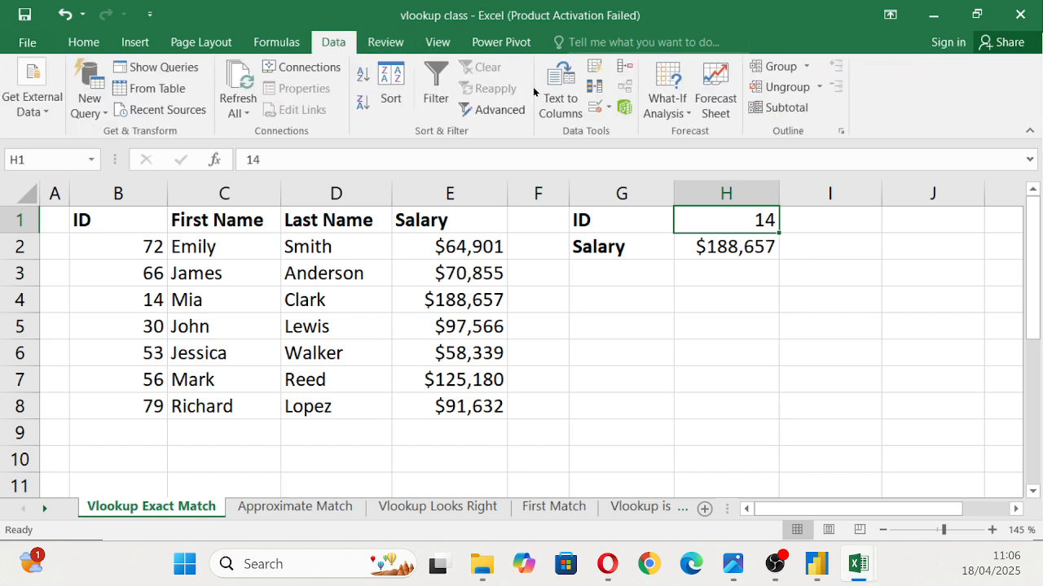
click(590, 109)
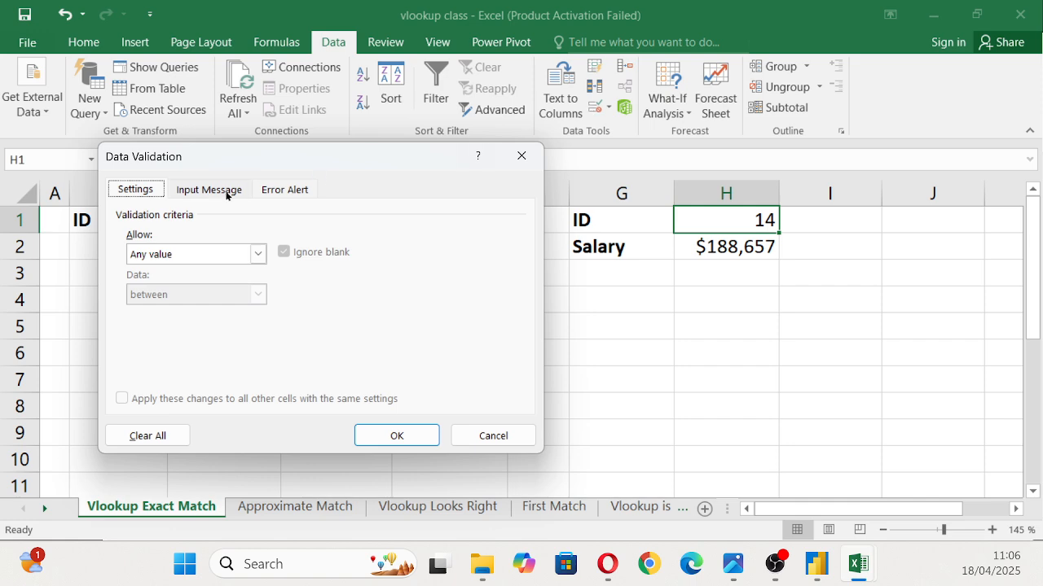
drag(194, 157, 454, 159)
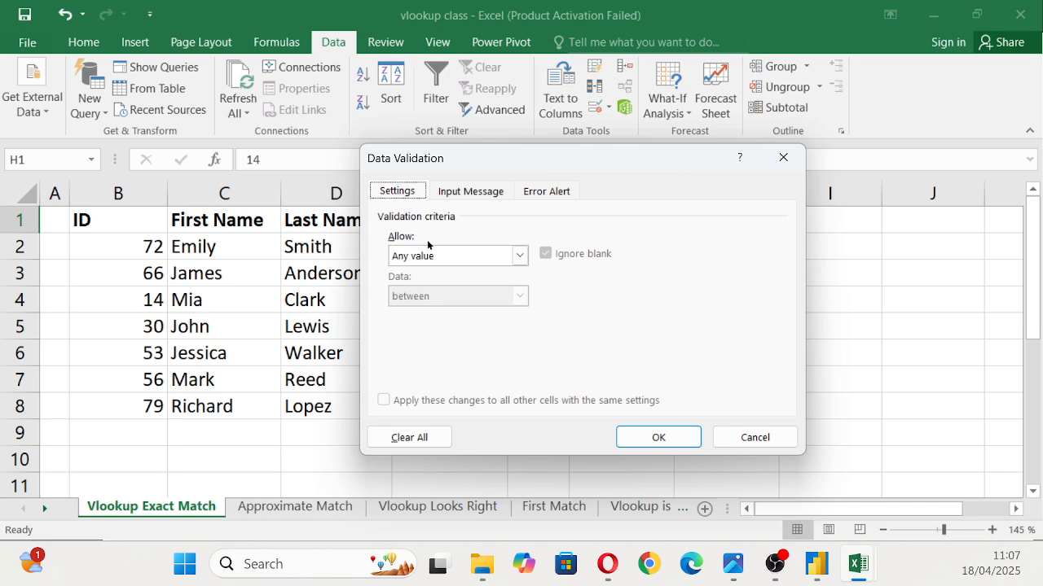
click(517, 255)
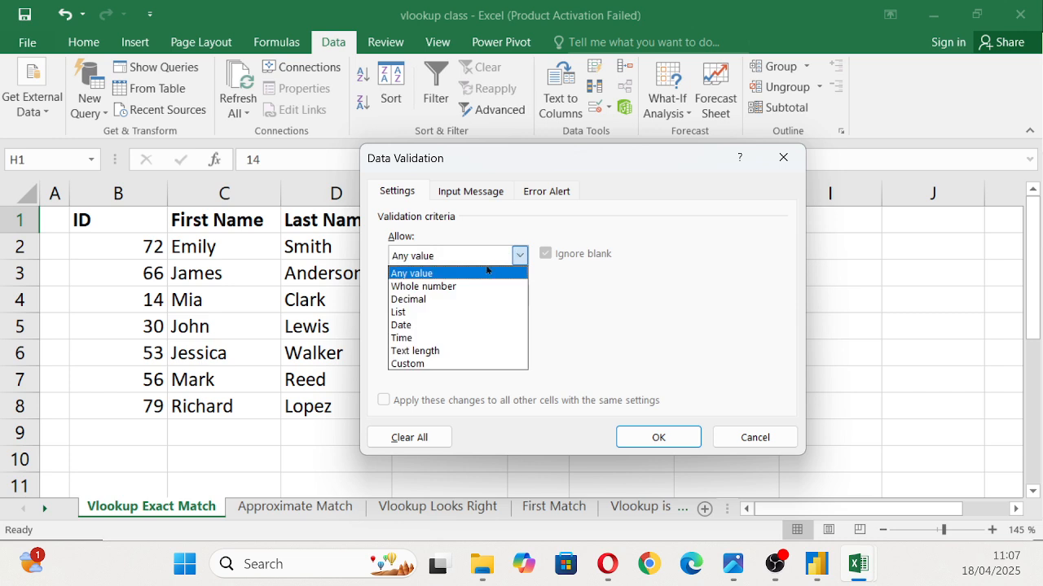
click(399, 314)
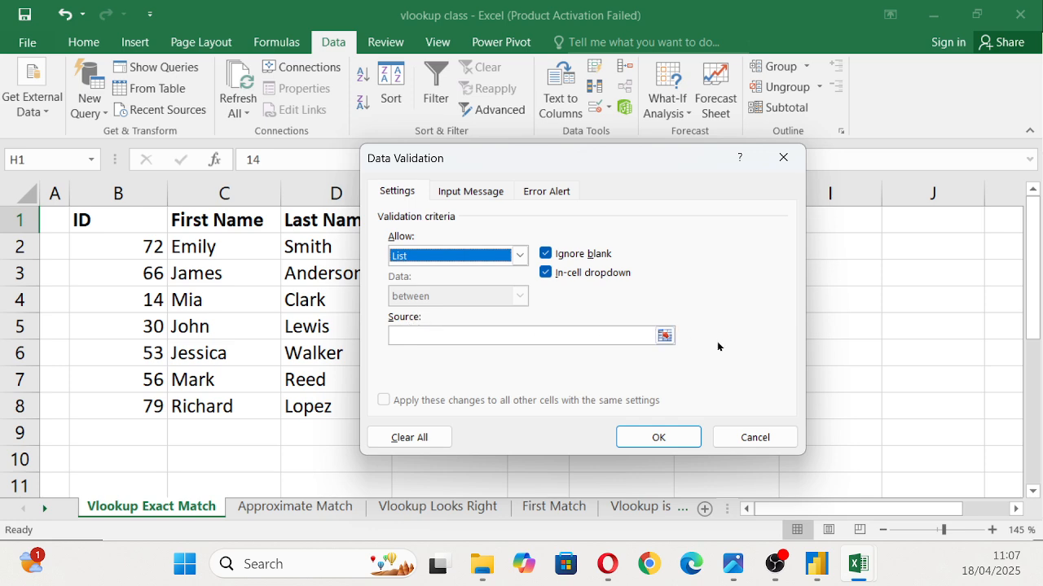
Use the IDs in B2:B8 as the validation list source and apply the rule to H1.
click(665, 335)
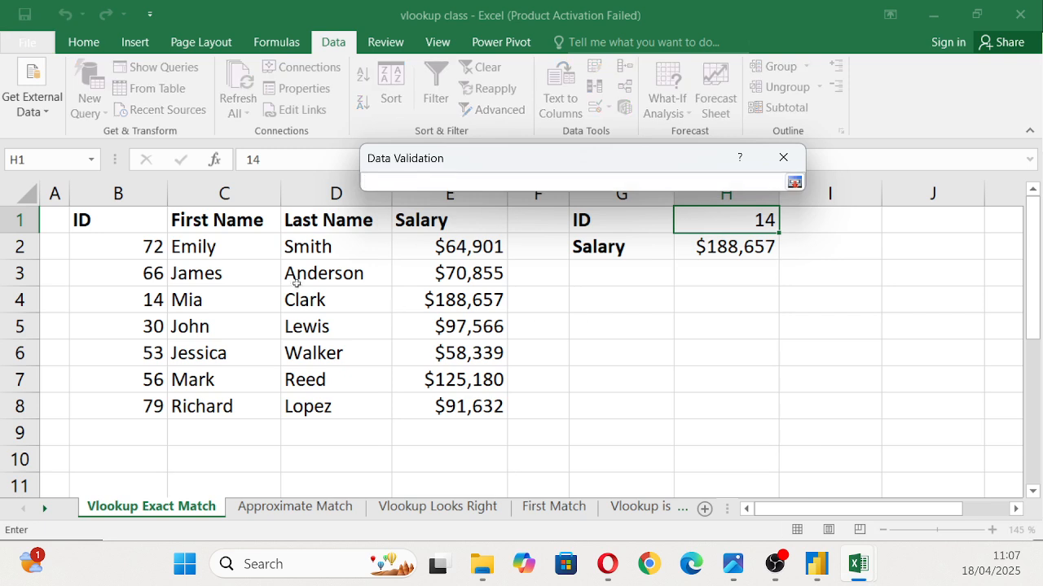
drag(105, 248, 113, 405)
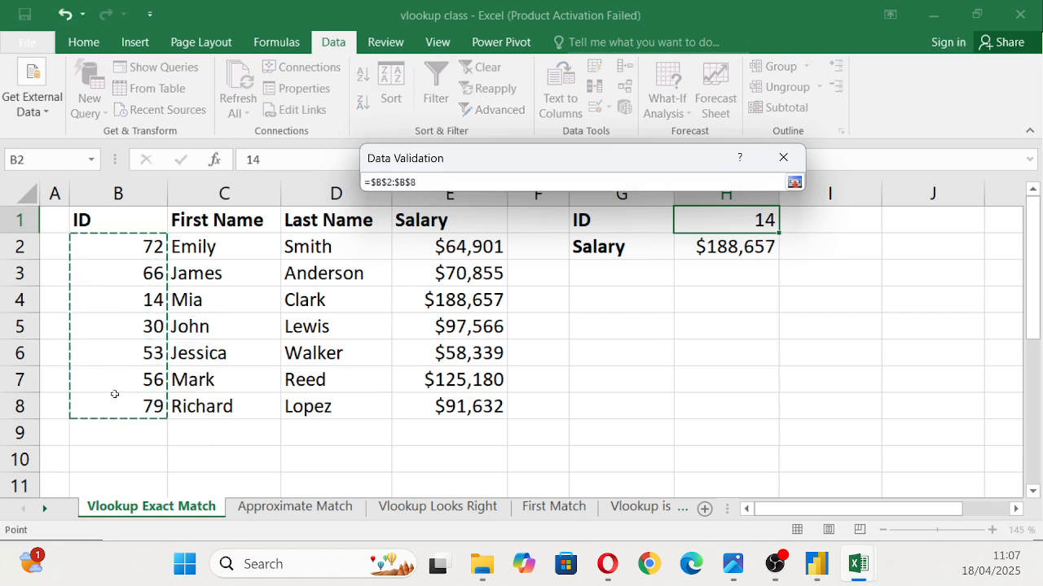
click(794, 182)
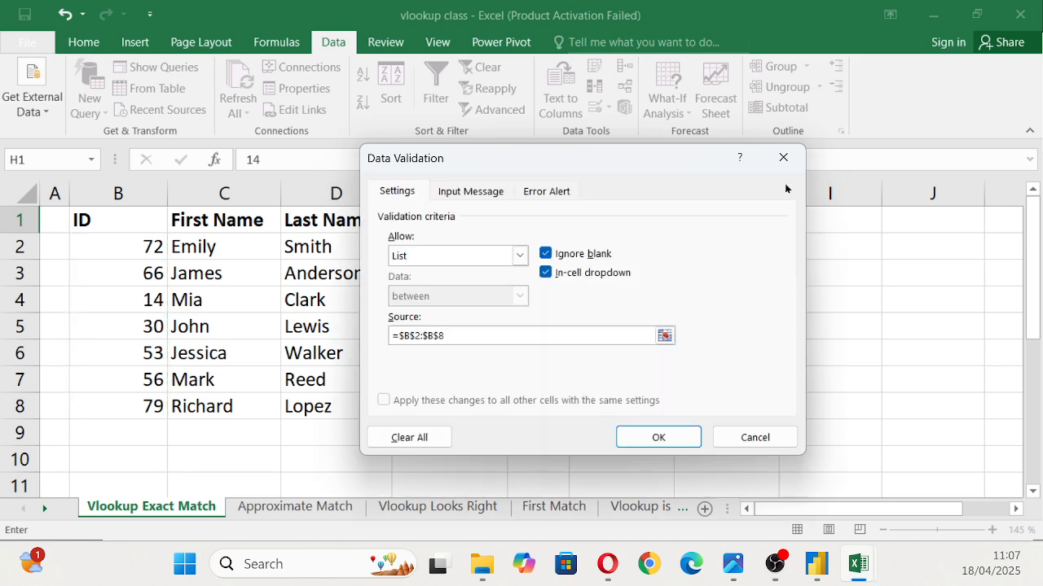
click(657, 430)
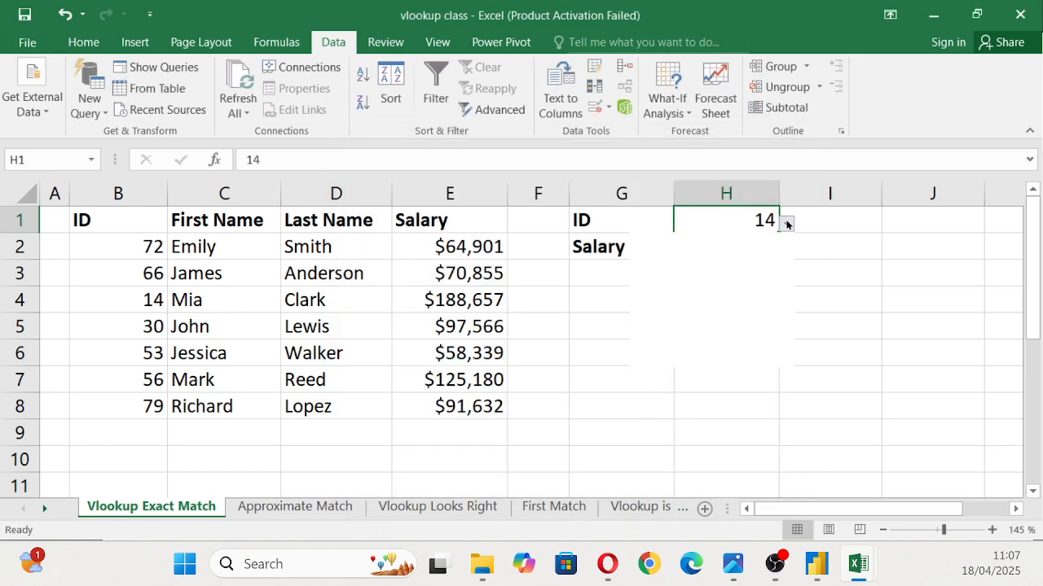
Check the ID choices offered in H1 and try to enter the unlisted ID 100 to test the validation.
click(786, 224)
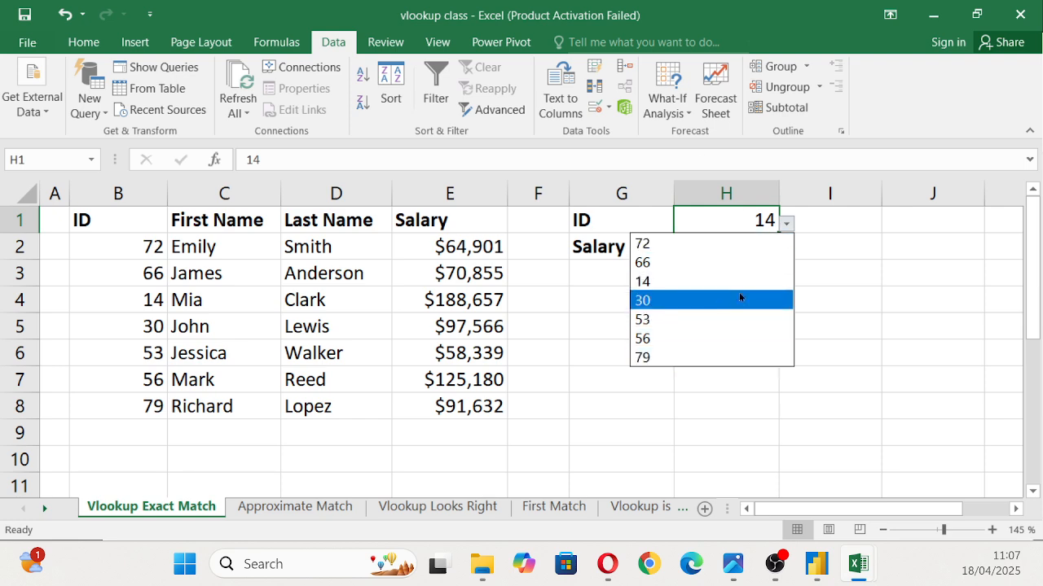
click(834, 254)
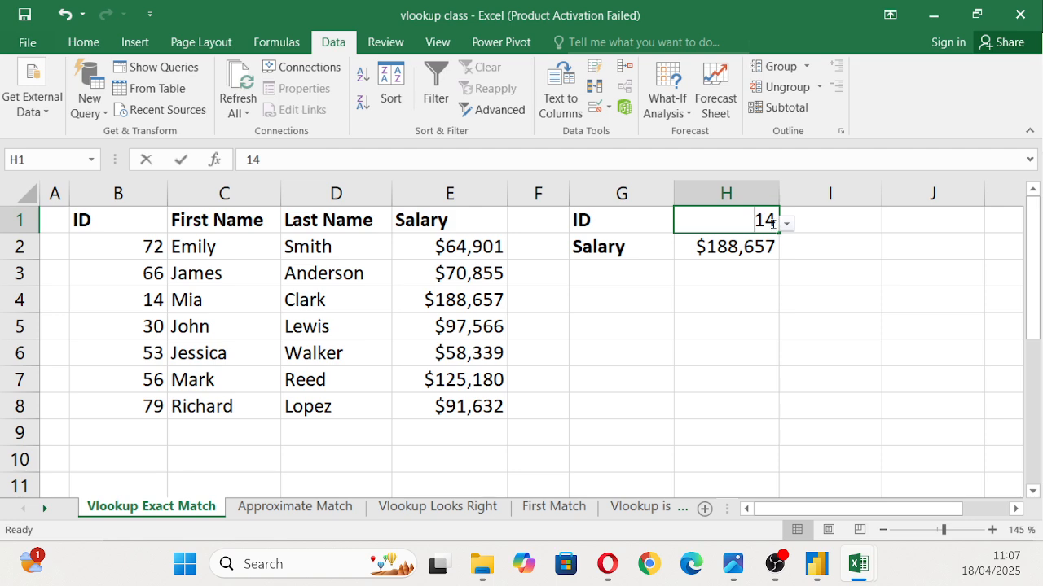
double_click(768, 219)
key(BackSpace)
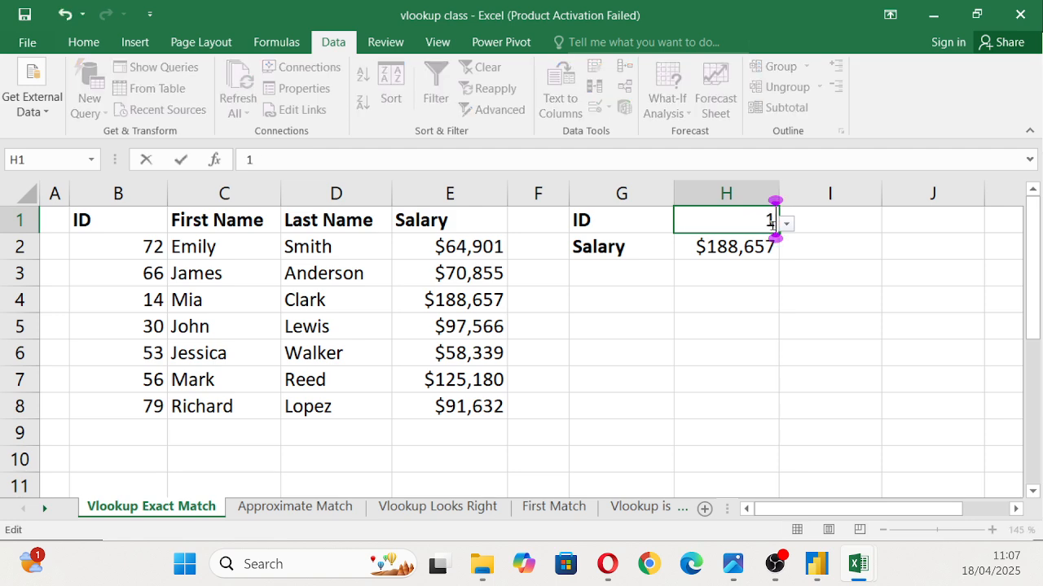
text(00)
key(Return)
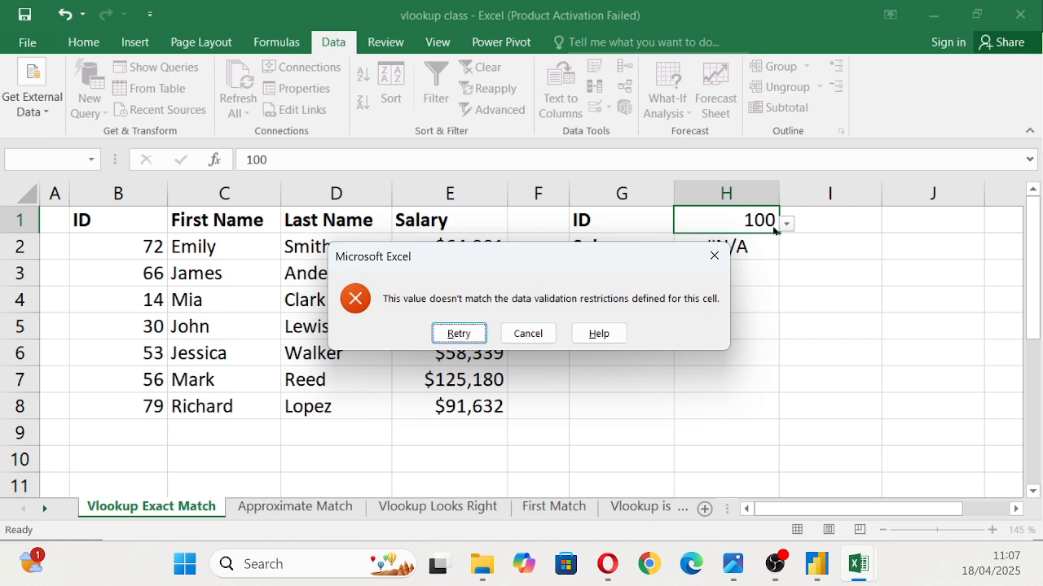
key(Escape)
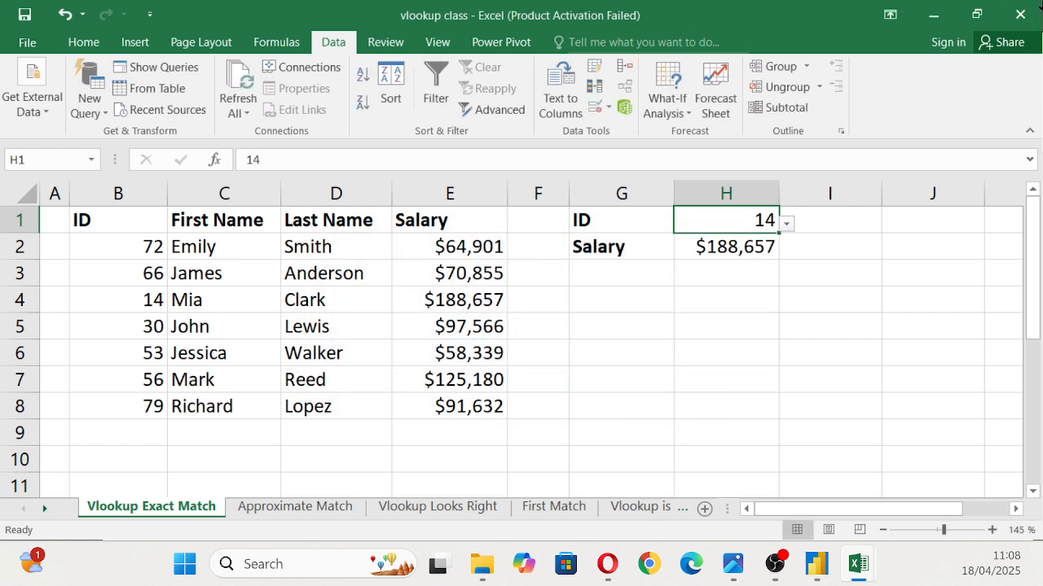
Enter the labels ID in cell G5 and First Name in cell G6.
click(603, 318)
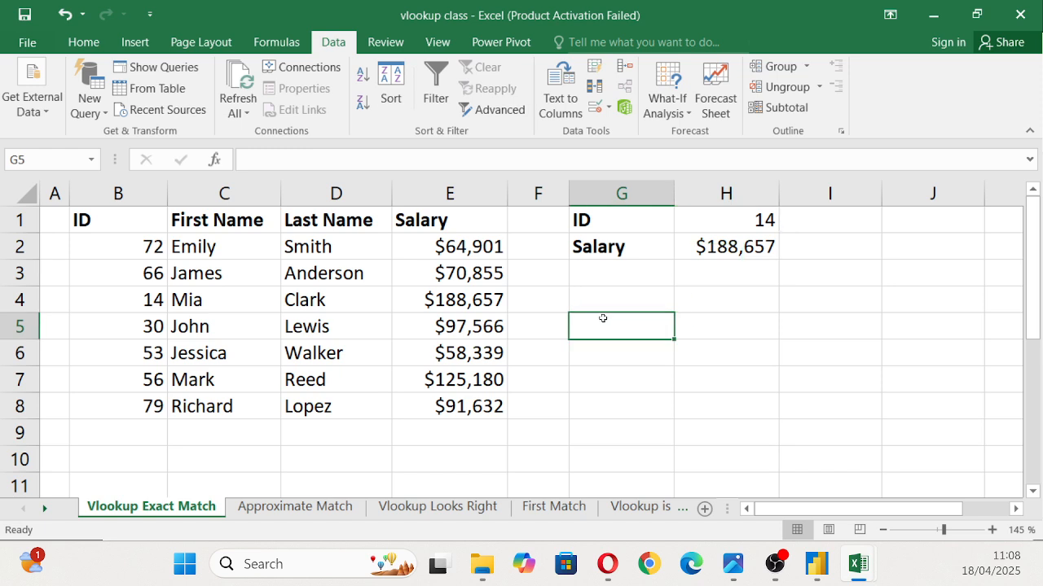
text(I)
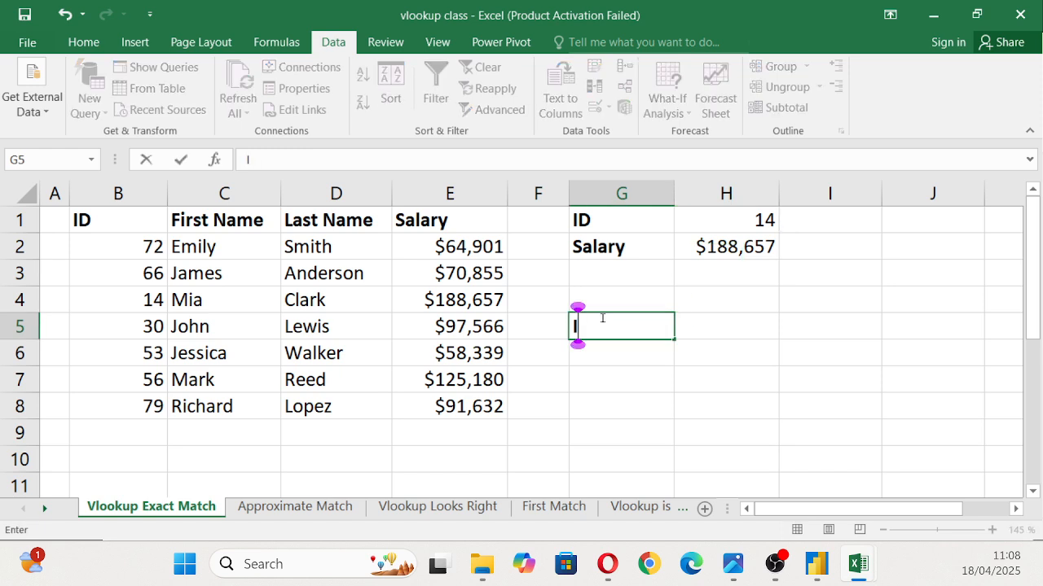
text(D)
key(Return)
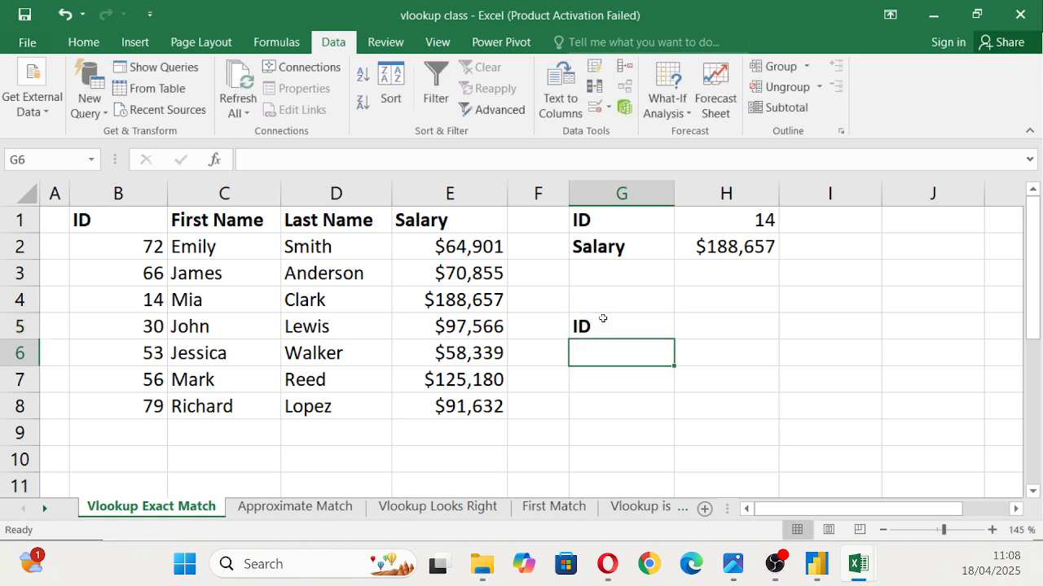
text(First )
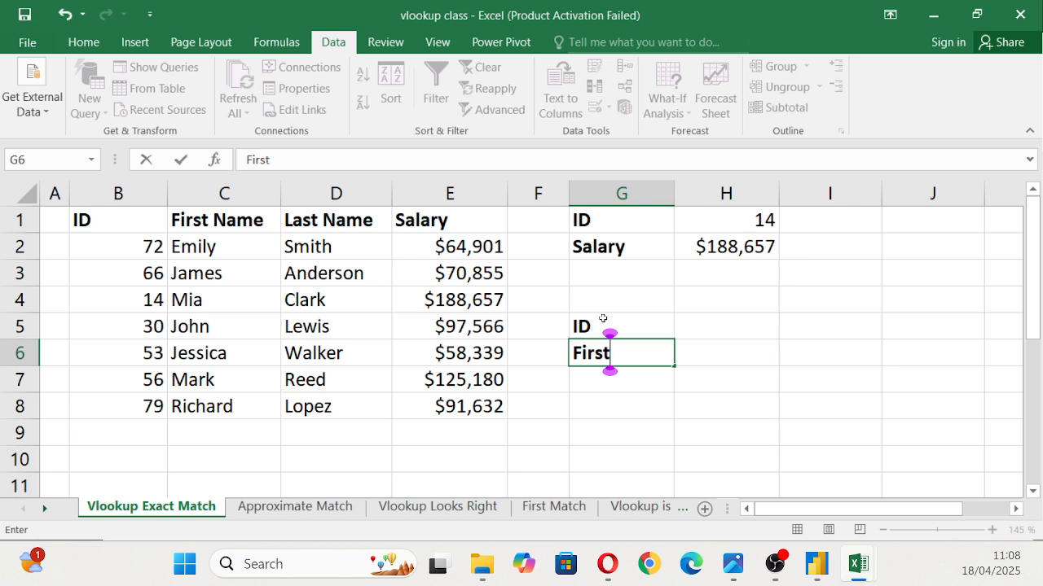
text(Name)
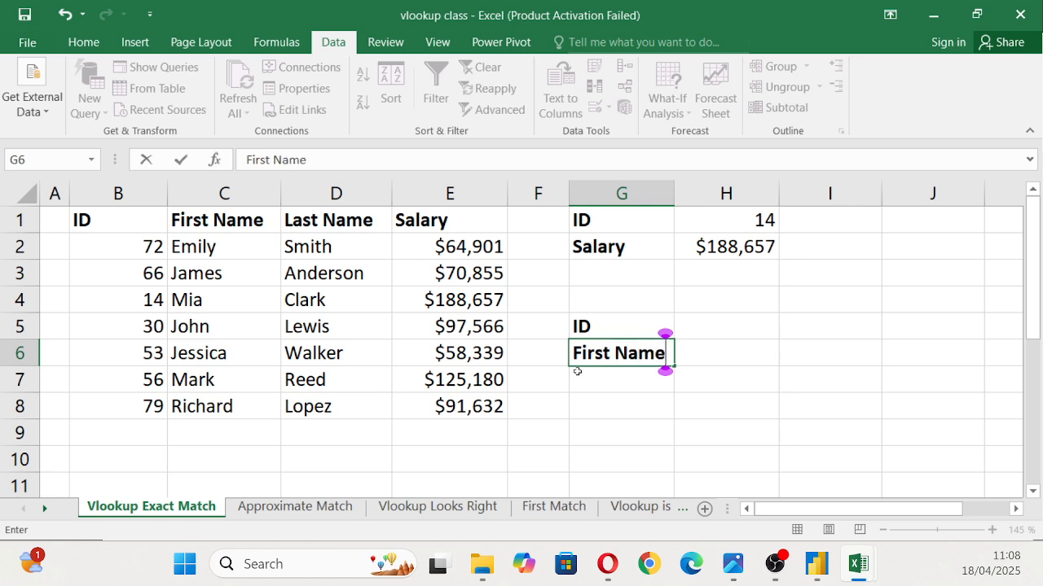
Enter the labels Last Name in cell G7 and Salary in cell G8.
click(600, 377)
text(Last)
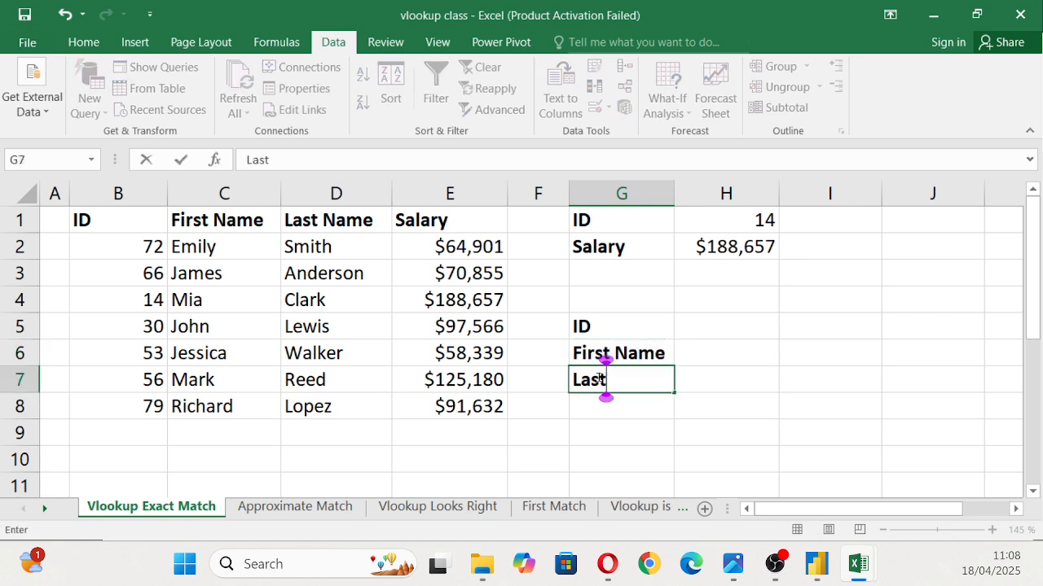
text( Name)
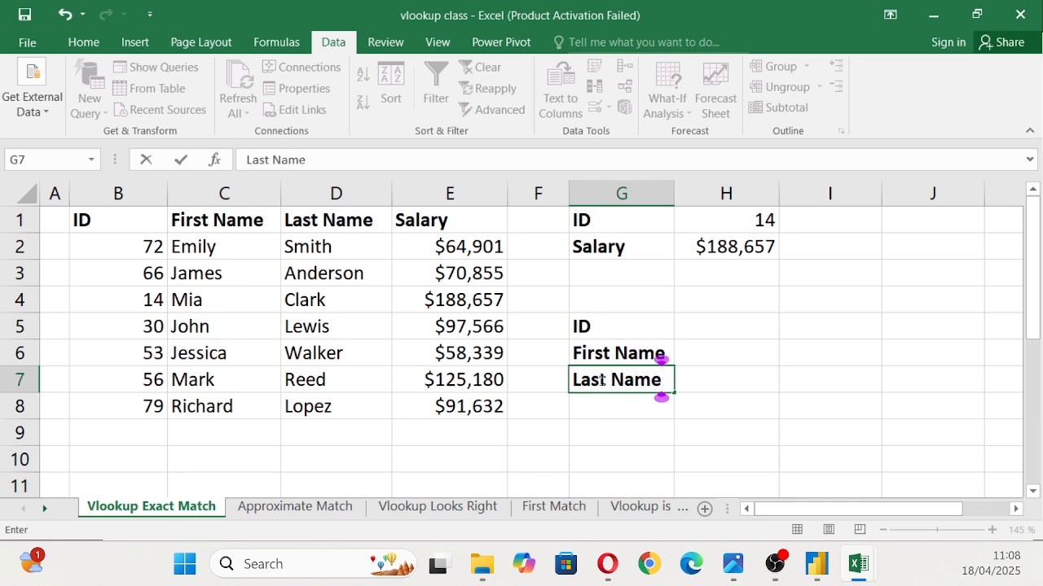
click(607, 402)
text(Sala)
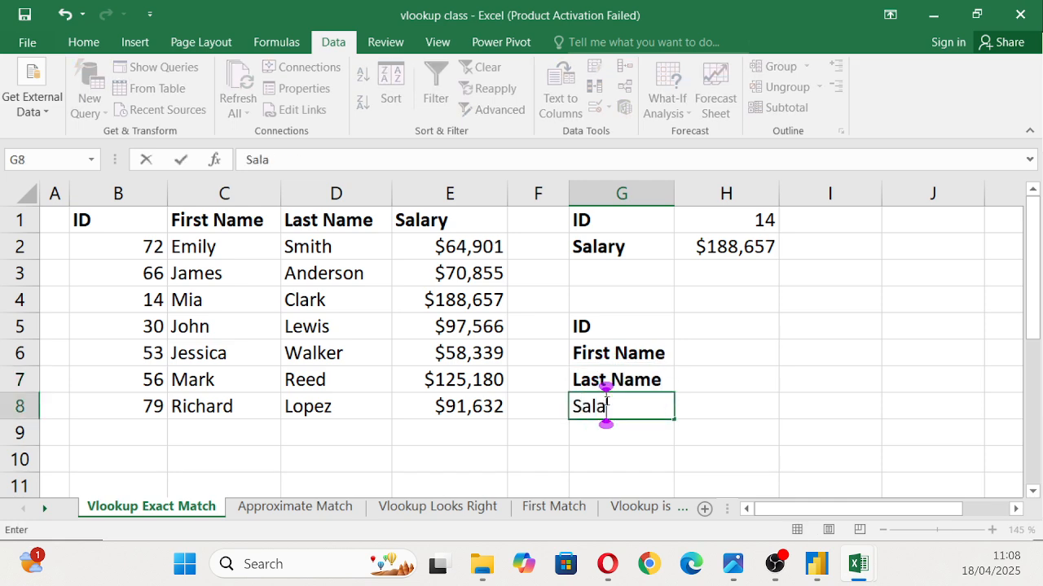
text(ry)
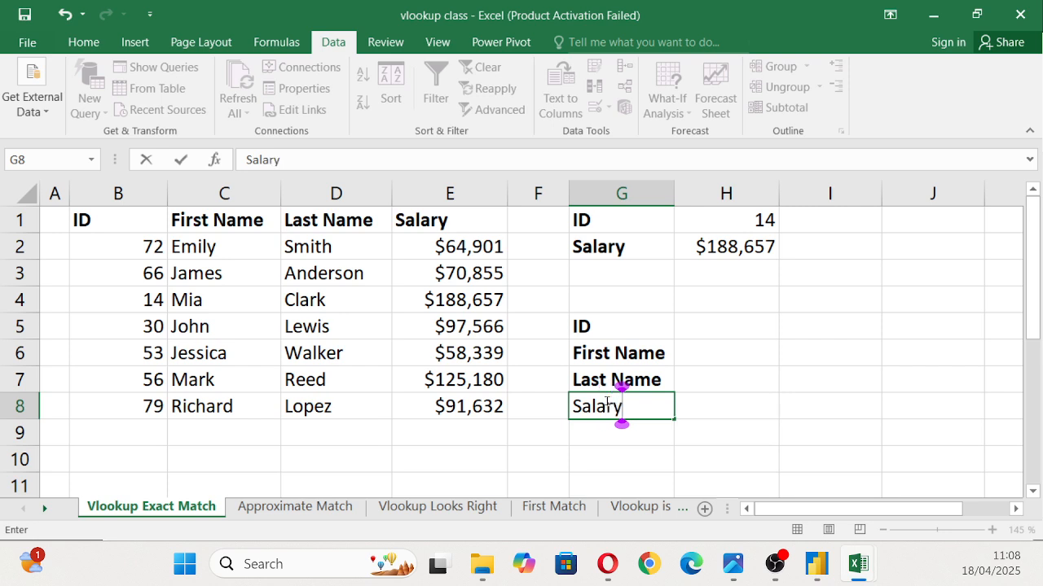
key(Return)
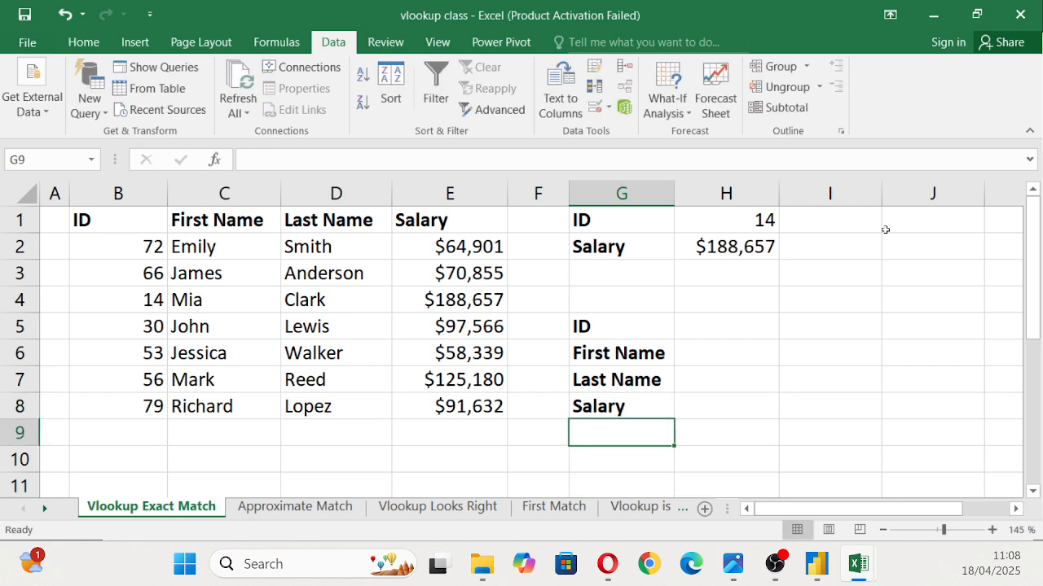
Delete the stray empty text boxes lying over cell H5 and its neighbouring cells.
click(745, 326)
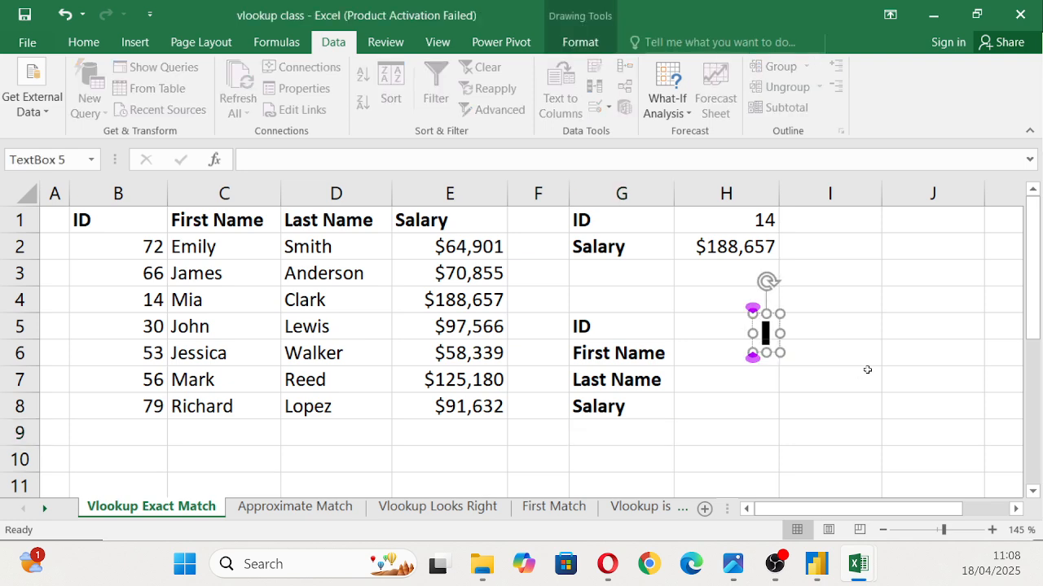
click(870, 371)
click(747, 315)
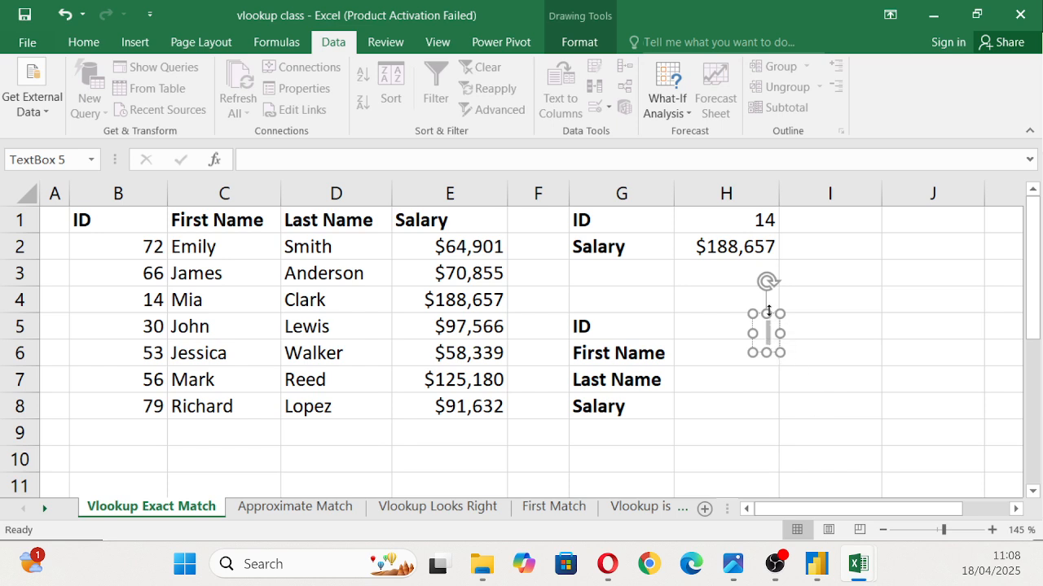
key(Escape)
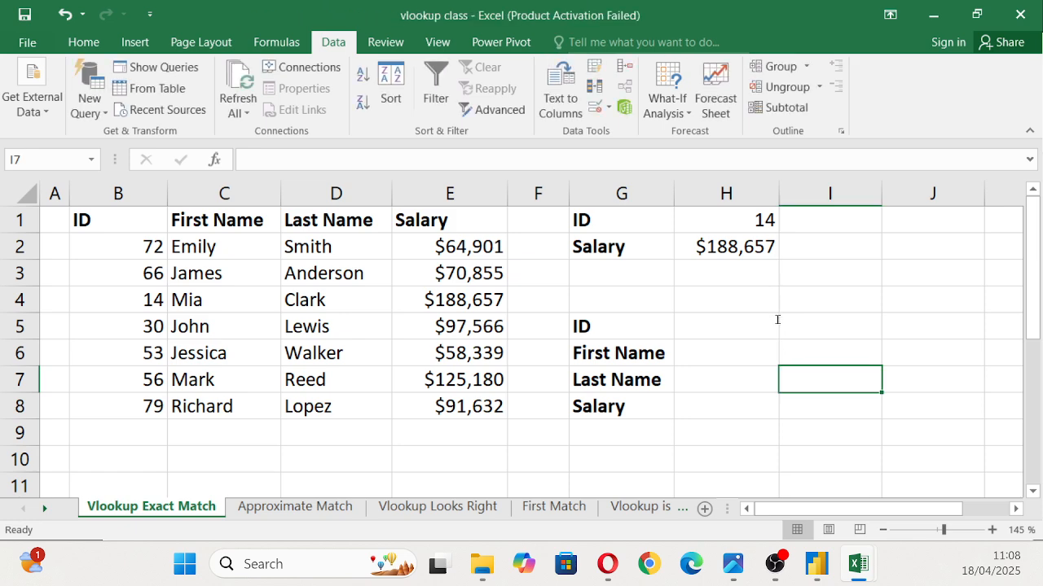
click(763, 326)
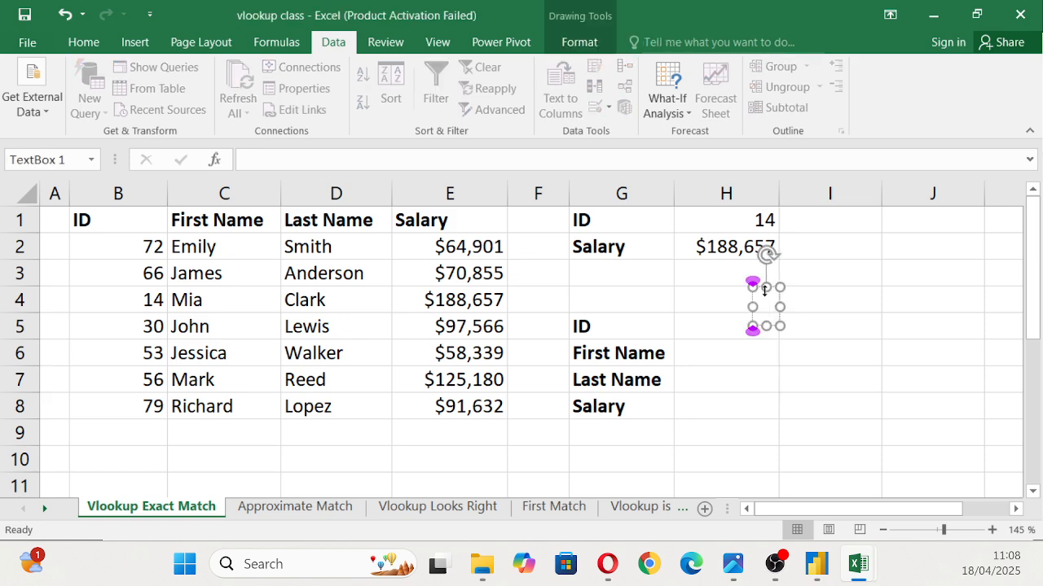
click(760, 287)
key(Delete)
Enter 79 as the lookup ID in cell H5.
click(698, 319)
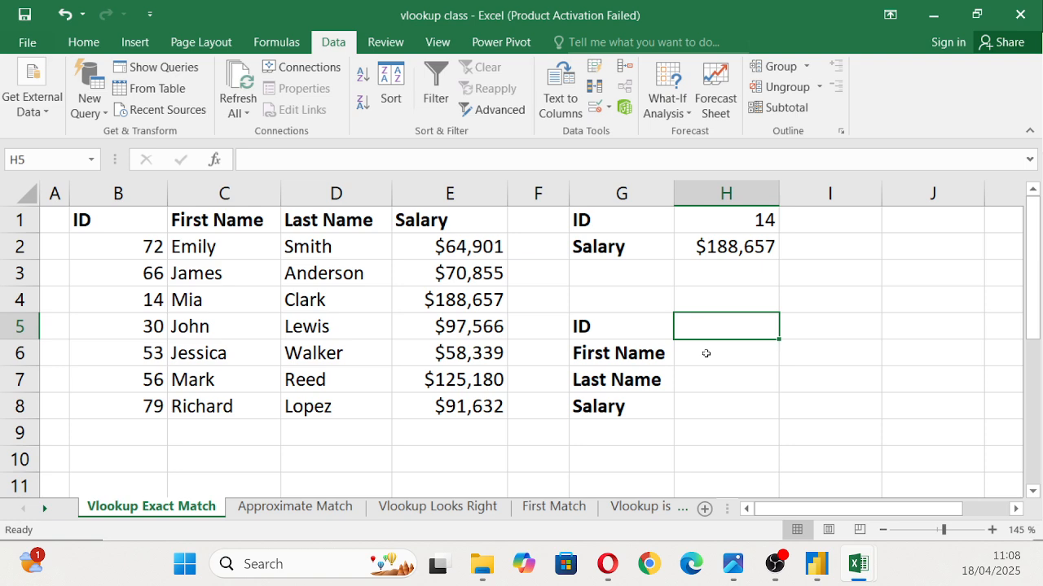
text(79)
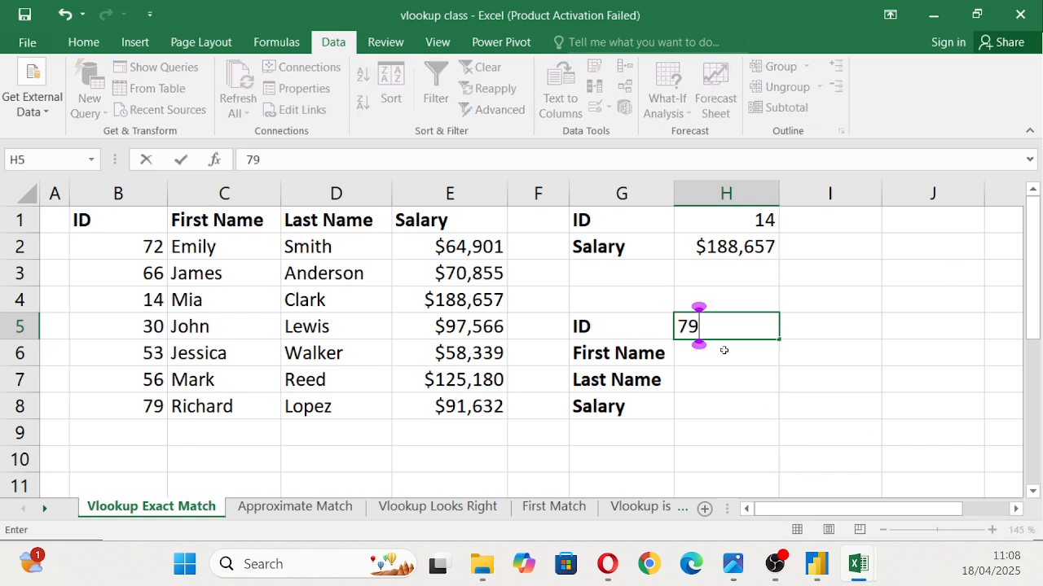
click(729, 359)
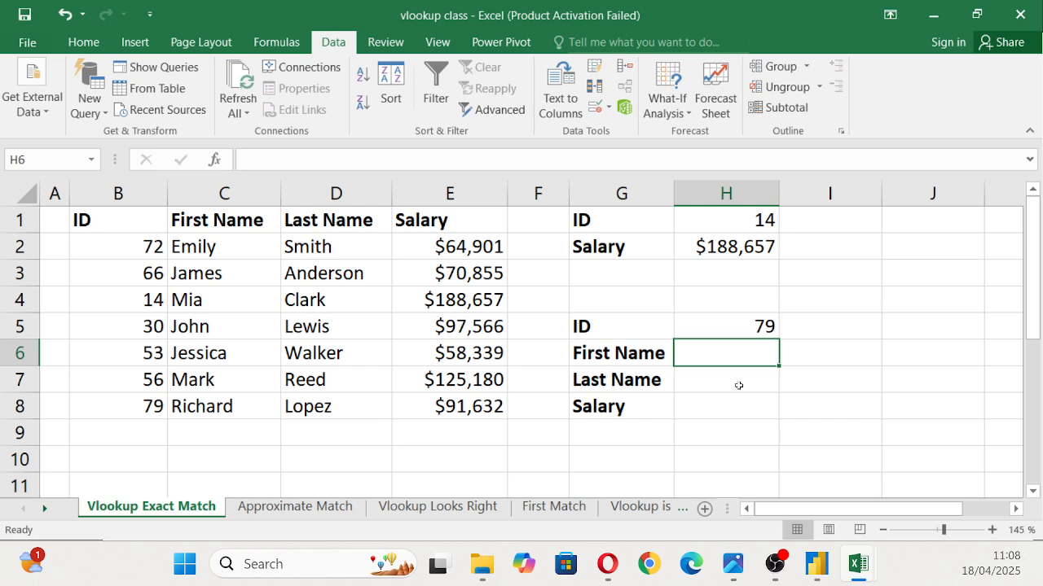
Enter an exact-match VLOOKUP in cell H6 that looks up H5 in B2:E8 and returns column 2.
text(=vloo)
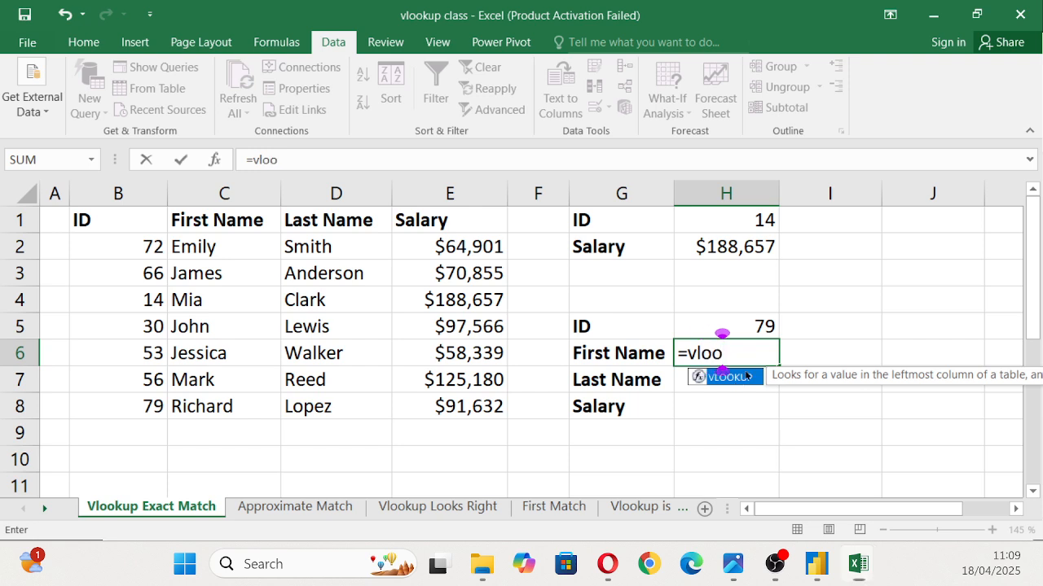
double_click(746, 376)
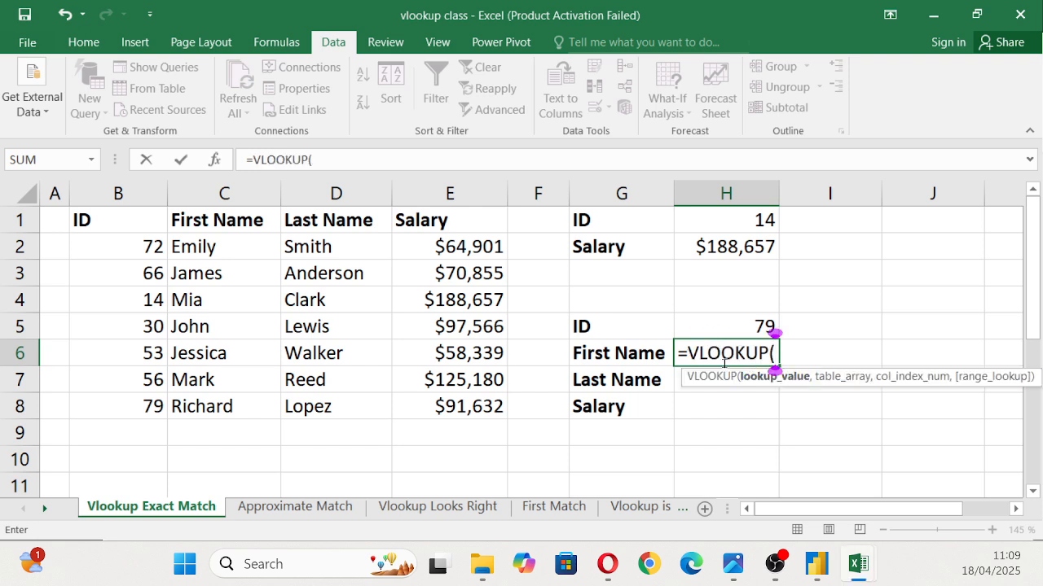
click(704, 325)
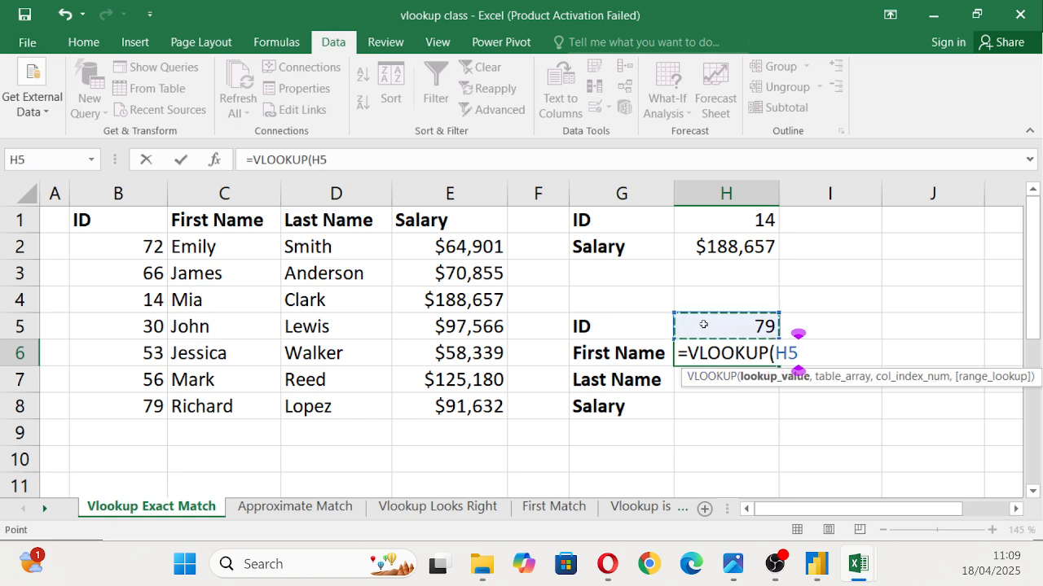
text(,)
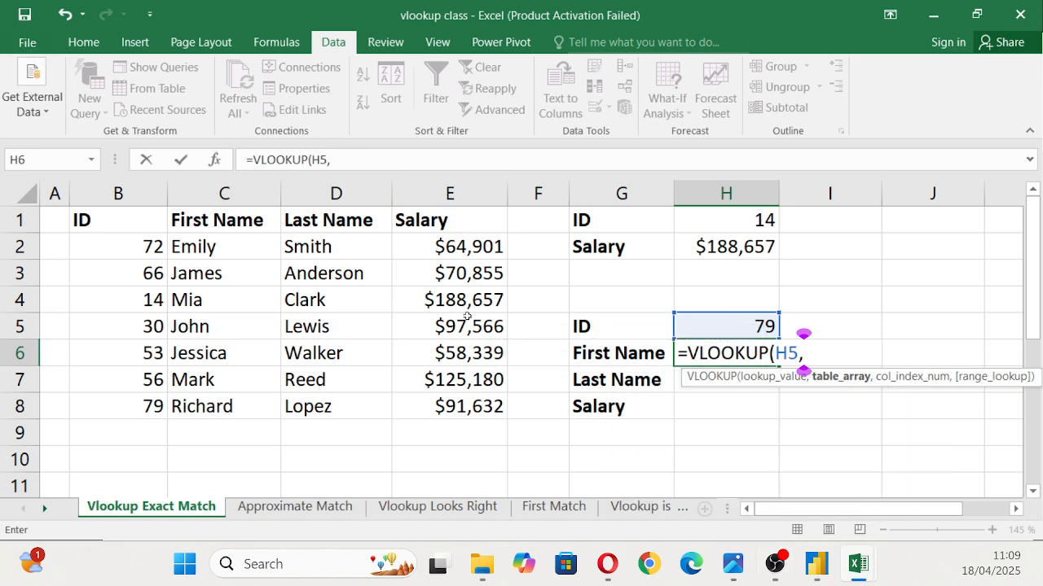
drag(113, 246, 495, 418)
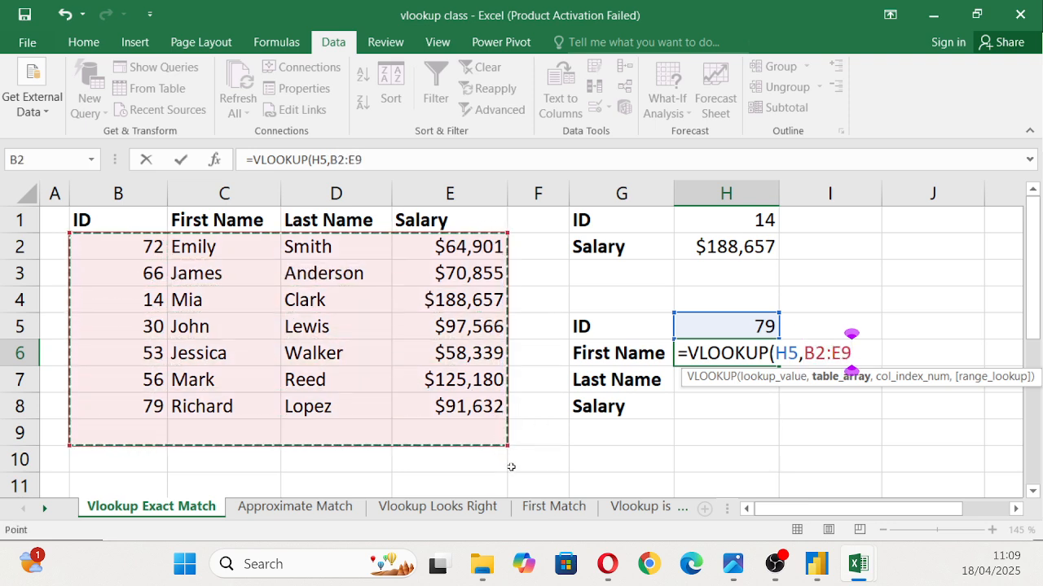
text(,)
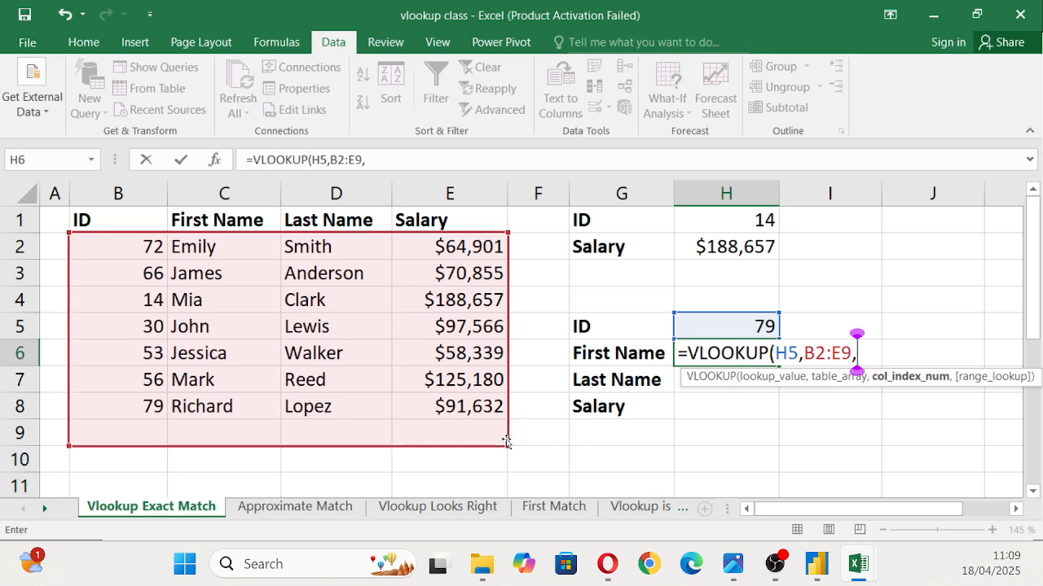
drag(508, 445, 490, 419)
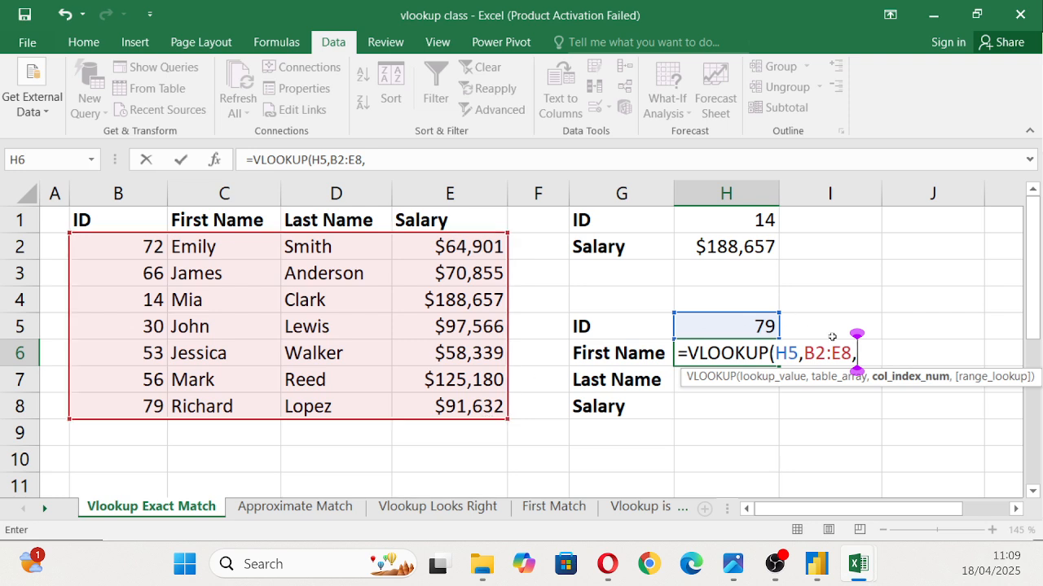
text(2)
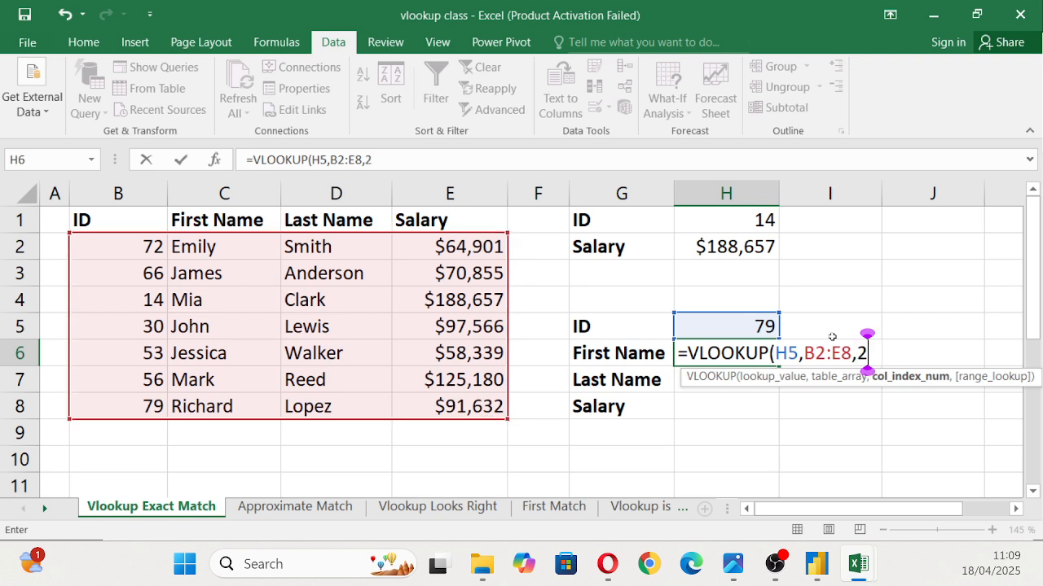
text(,)
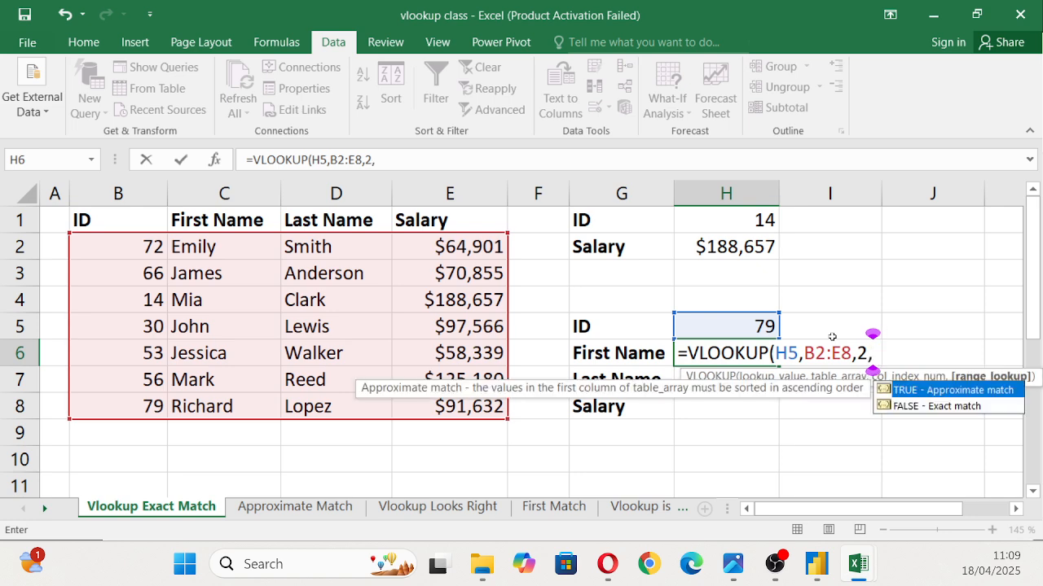
double_click(967, 406)
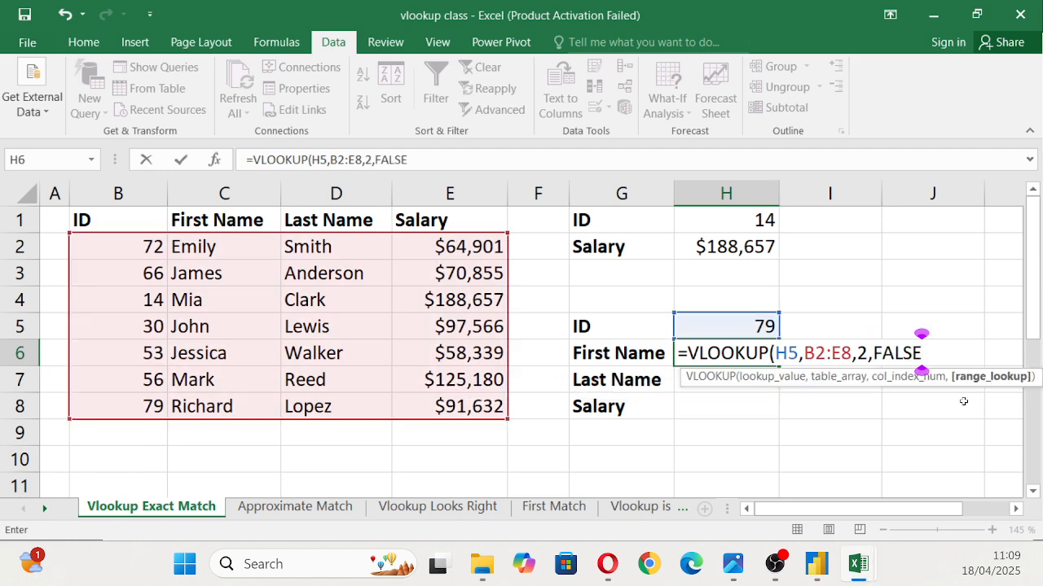
key(Return)
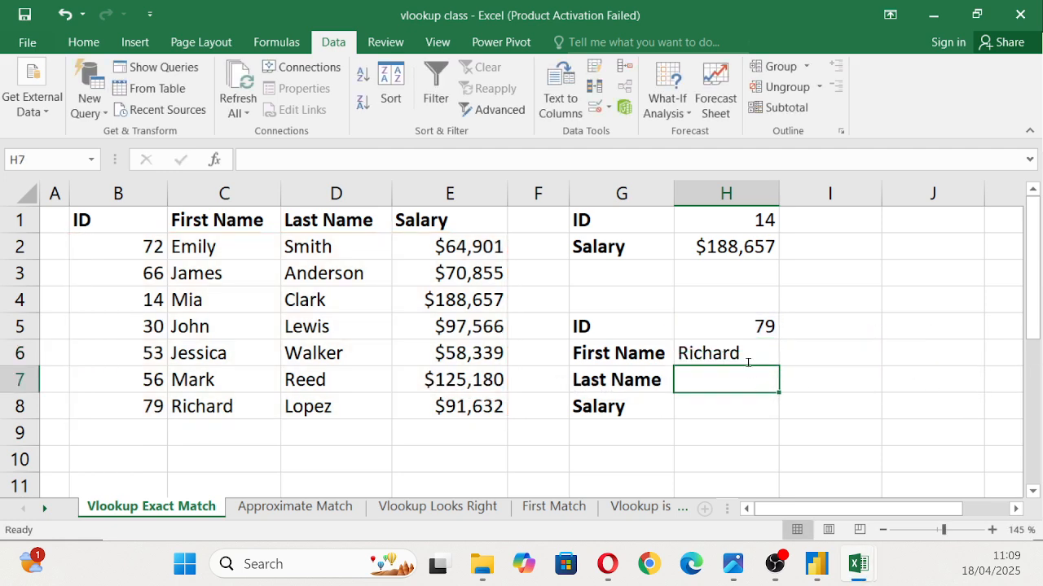
Delete the stray text box lying over cells H6 and H7 and widen column H.
click(747, 342)
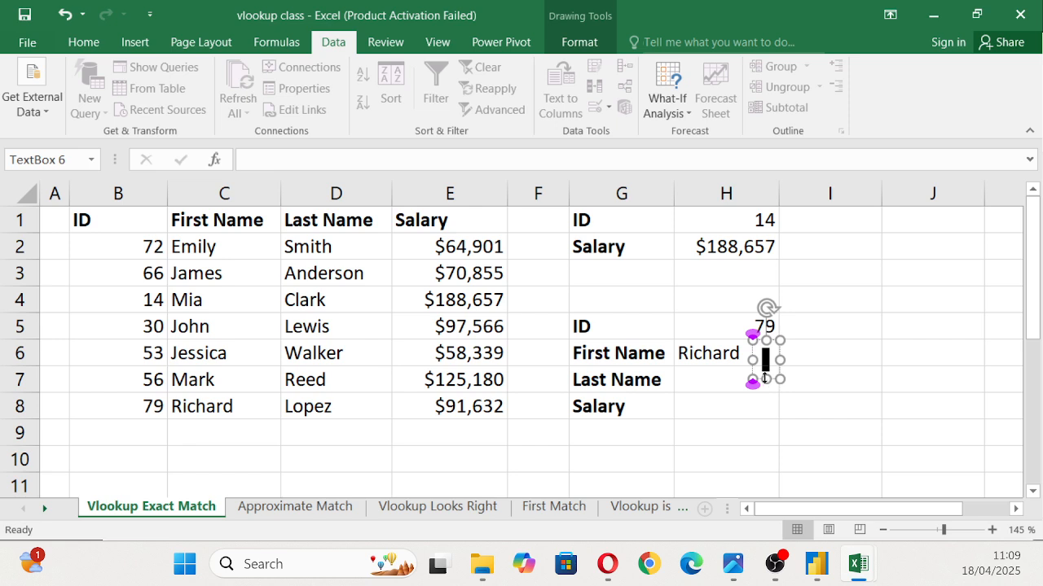
key(Delete)
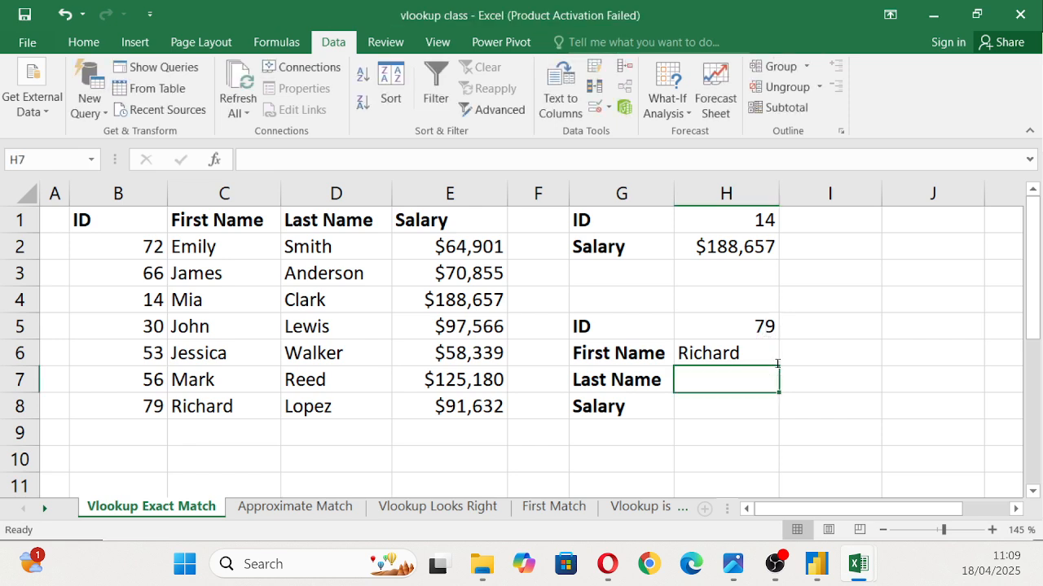
click(773, 355)
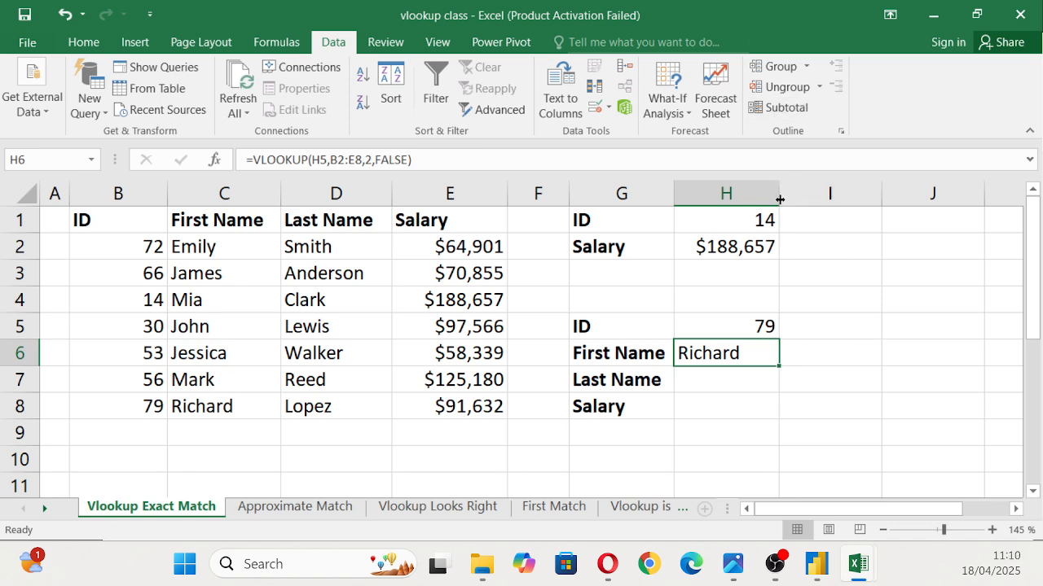
drag(777, 175, 841, 178)
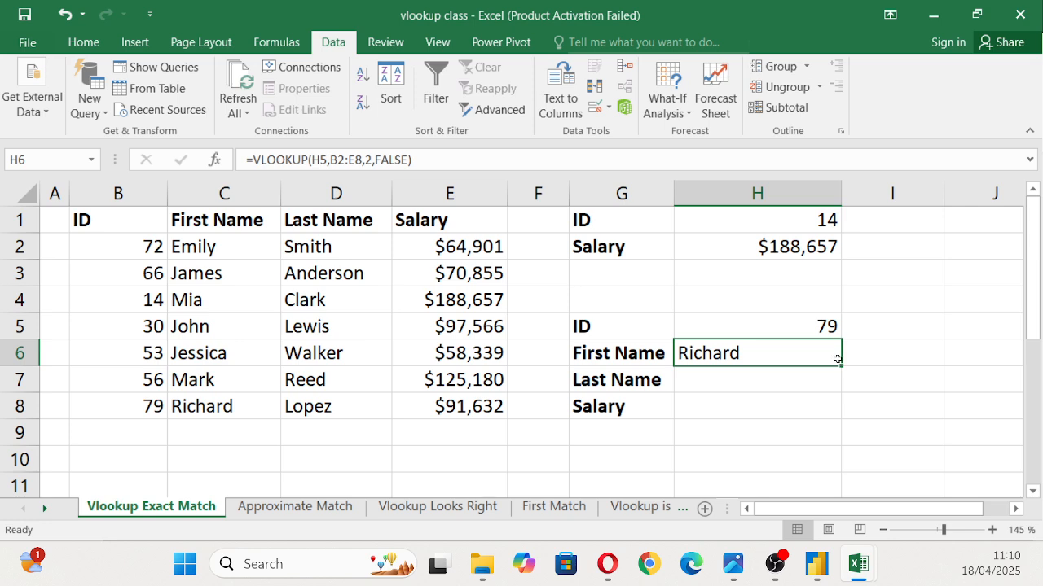
Make the table range and lookup value in H6's VLOOKUP absolute, as $B$2:$E$8 and $H$5.
double_click(695, 352)
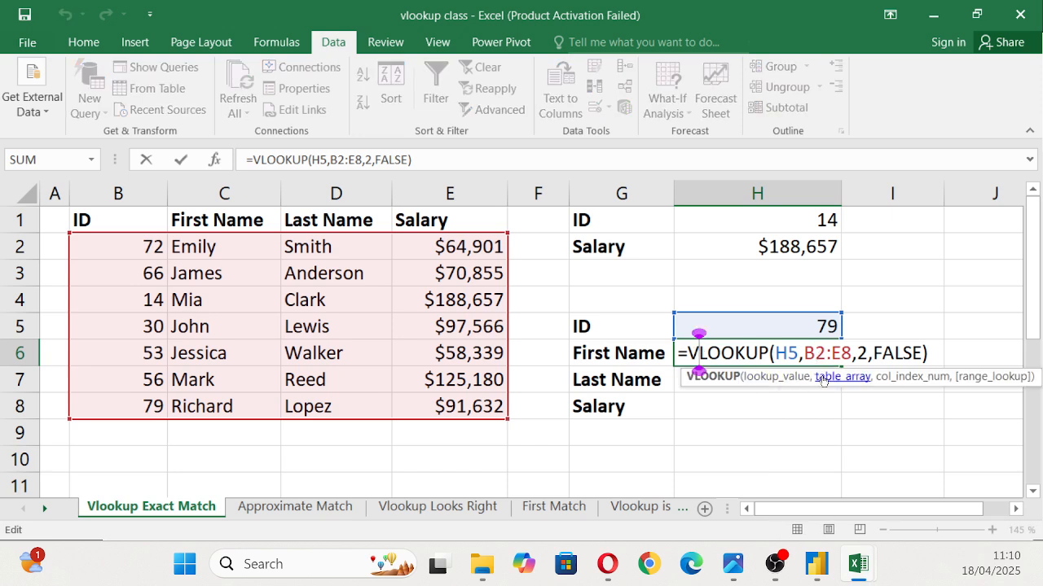
click(826, 377)
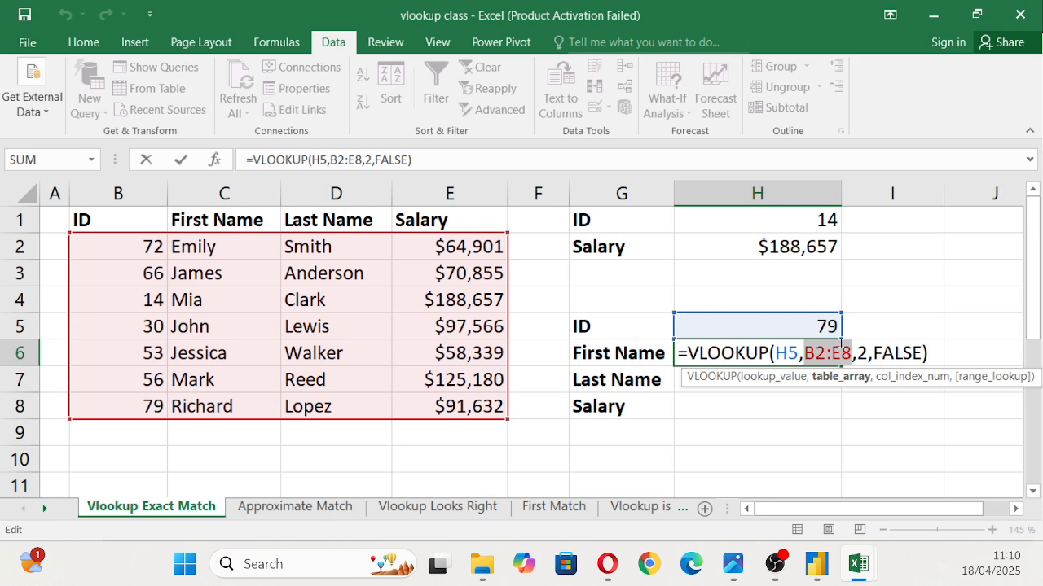
key(F4)
click(790, 377)
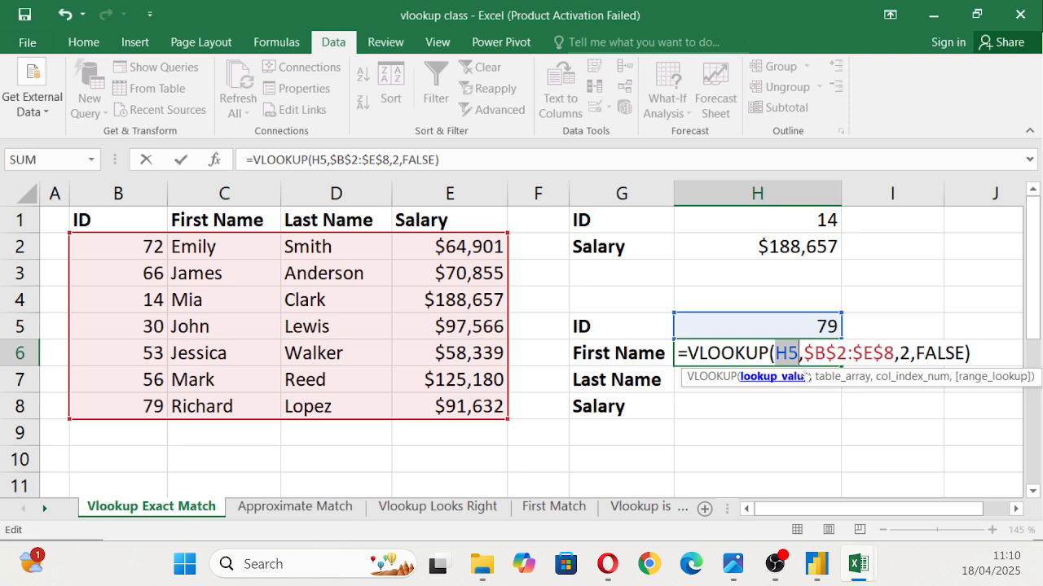
key(F4)
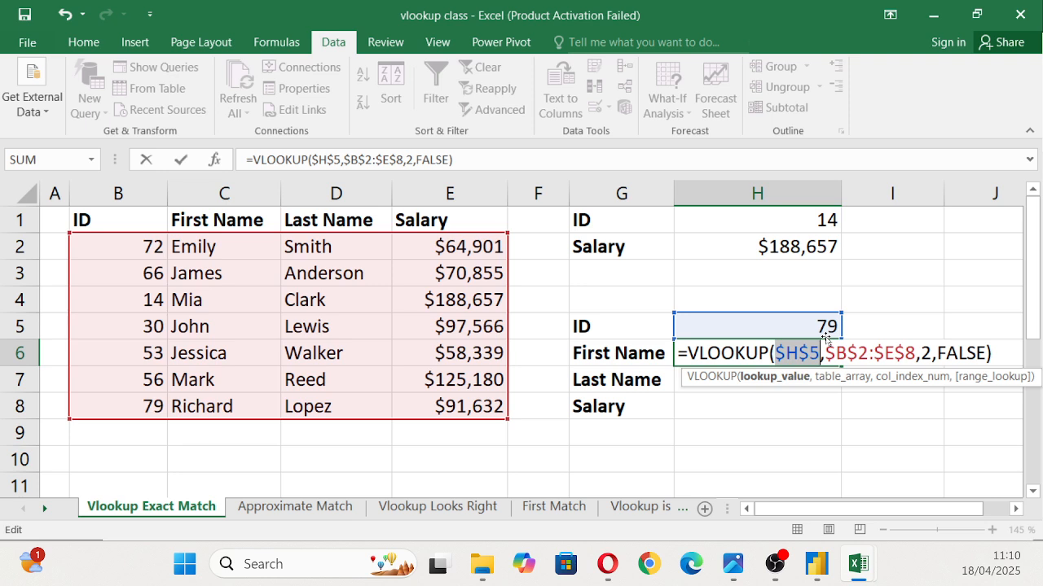
key(Return)
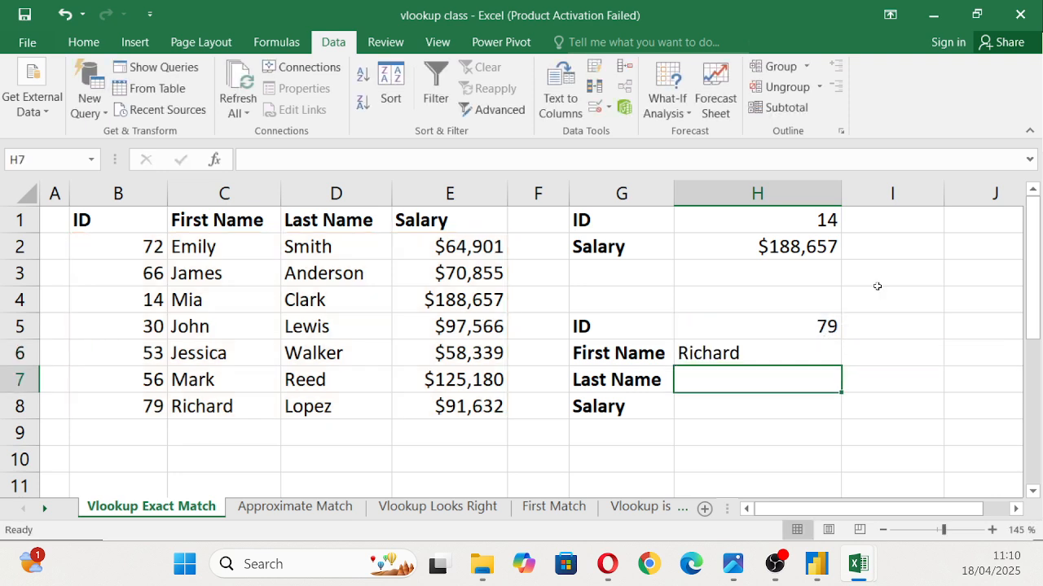
Fill the VLOOKUP formula from cell H6 down through H8.
click(824, 349)
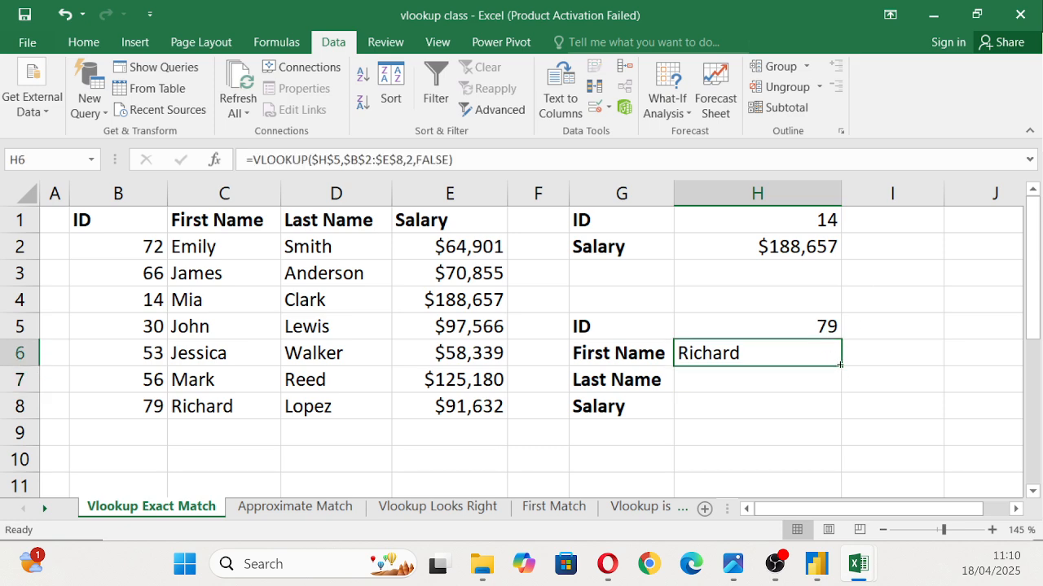
double_click(840, 364)
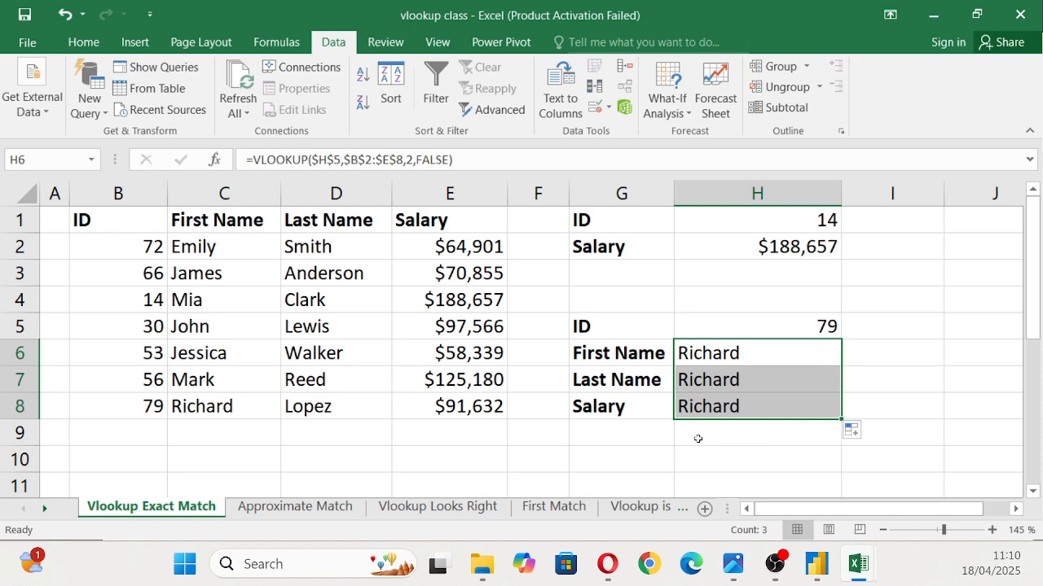
click(623, 458)
Set the column index in the Last Name formula in cell H7 to 3.
double_click(737, 379)
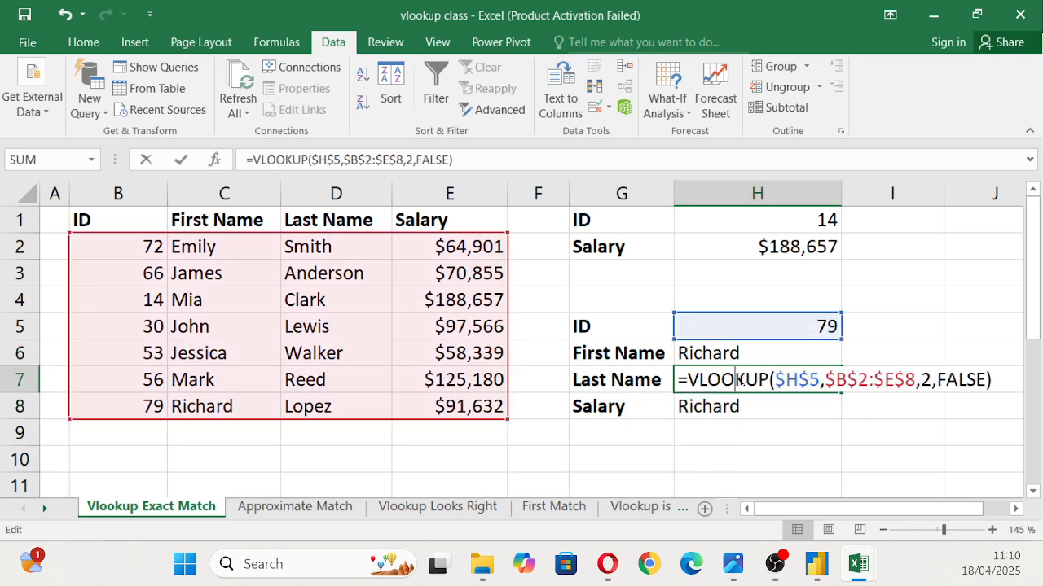
click(931, 379)
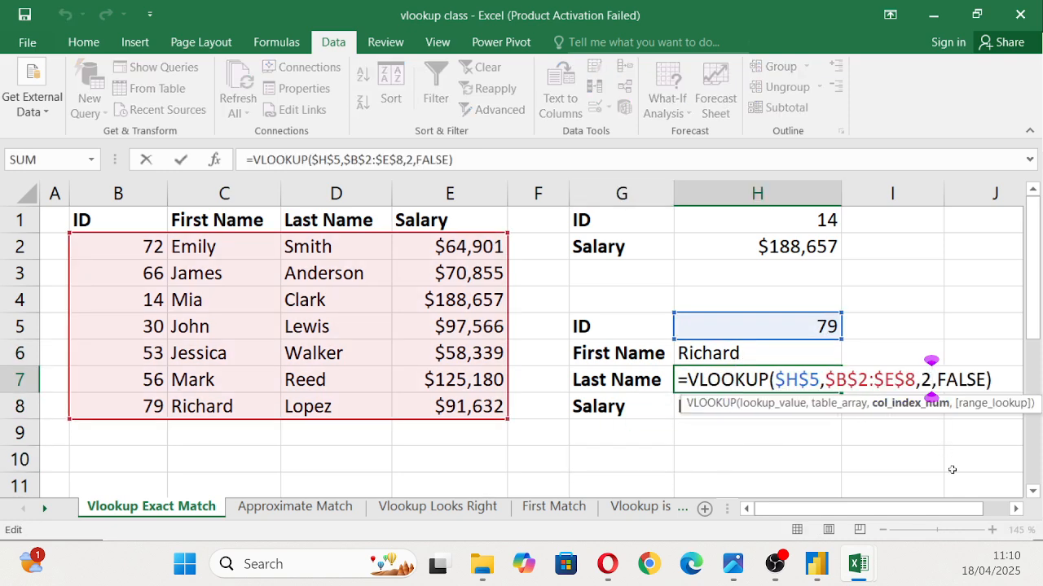
key(BackSpace)
text(3)
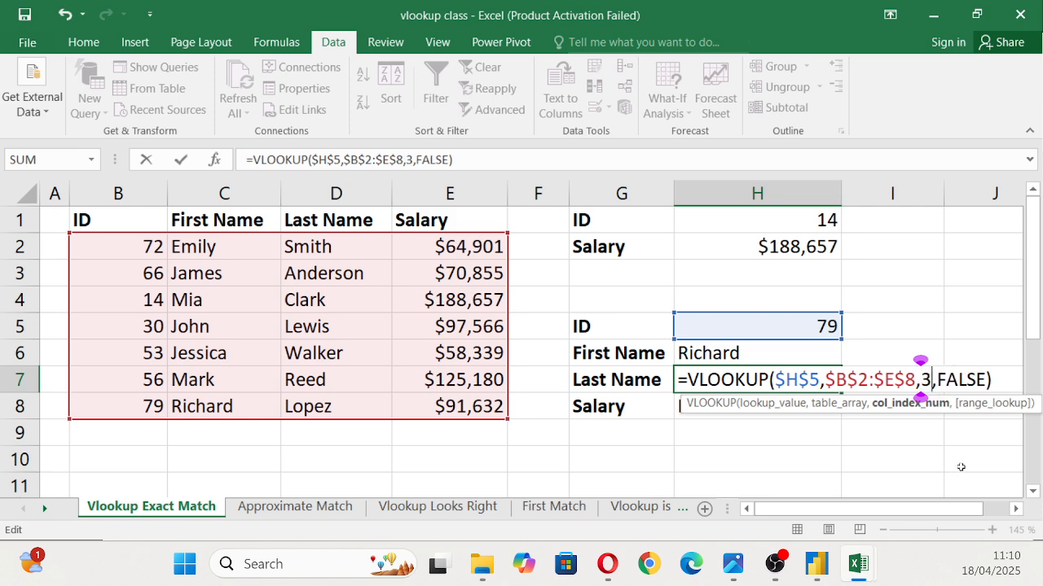
key(Return)
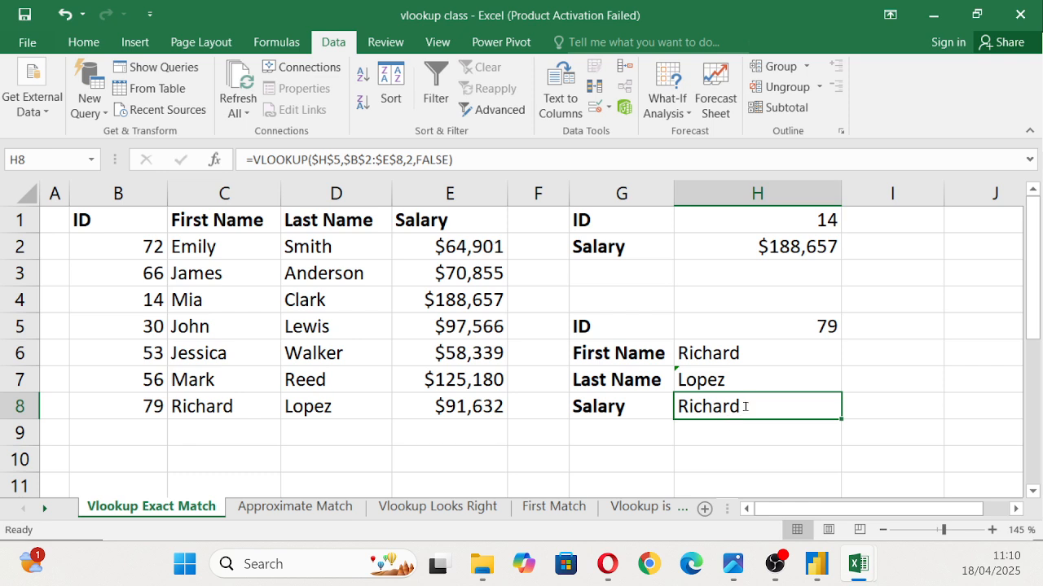
Set the column index in the Salary formula in cell H8 to 4.
click(747, 406)
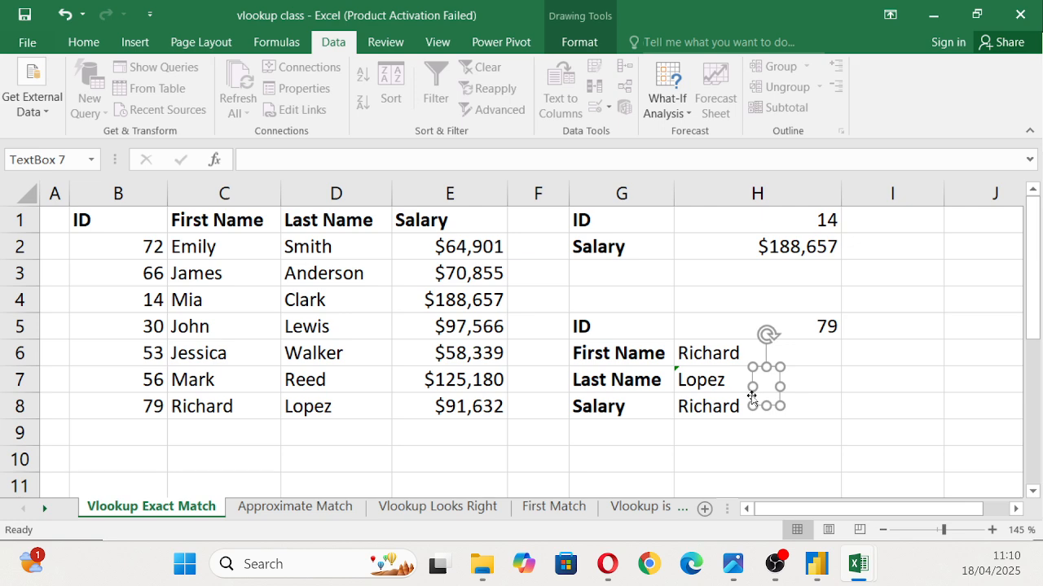
key(Escape)
double_click(716, 406)
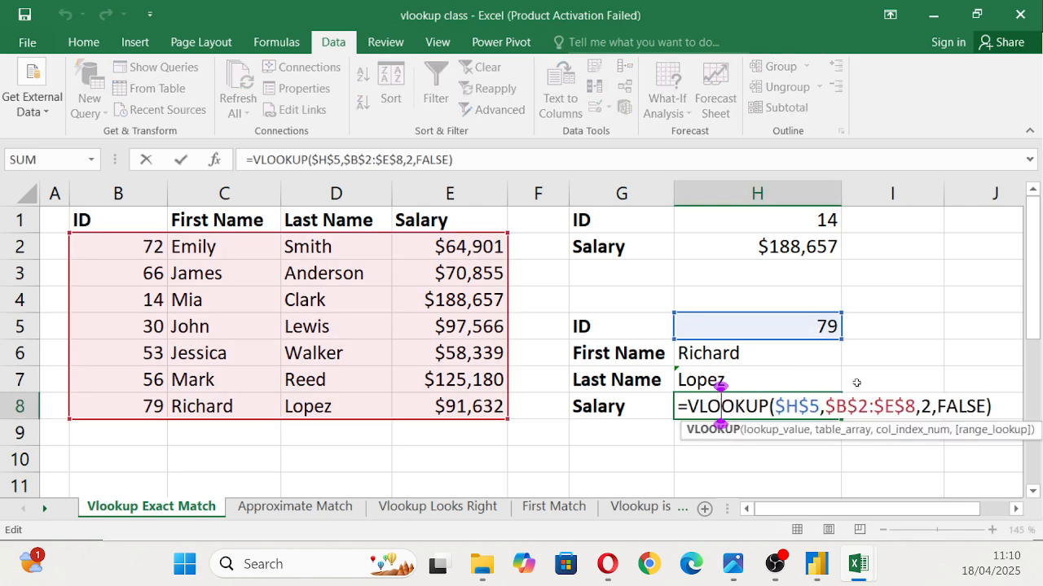
click(933, 406)
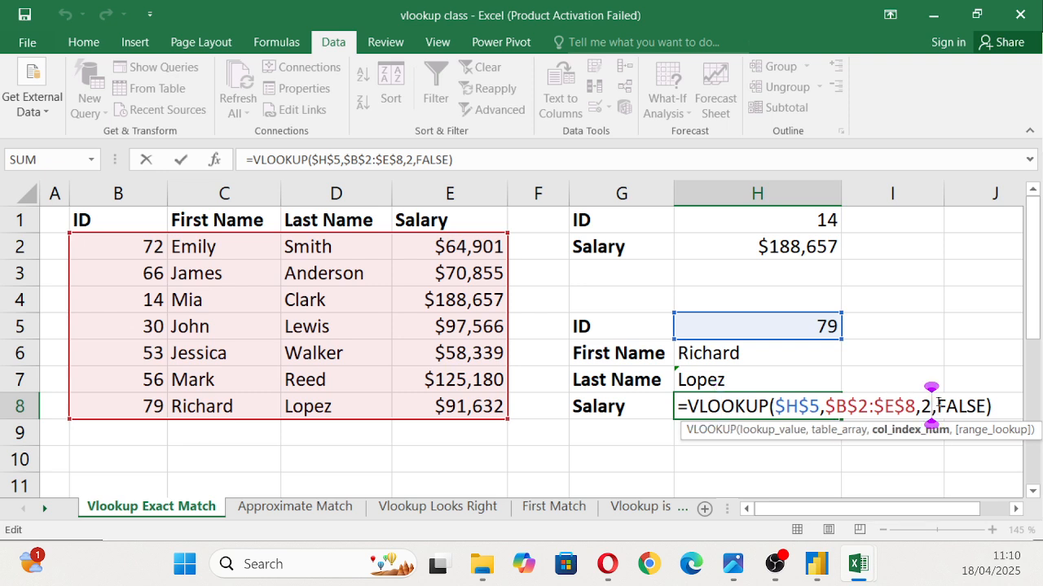
key(BackSpace)
text(4)
key(Return)
click(440, 431)
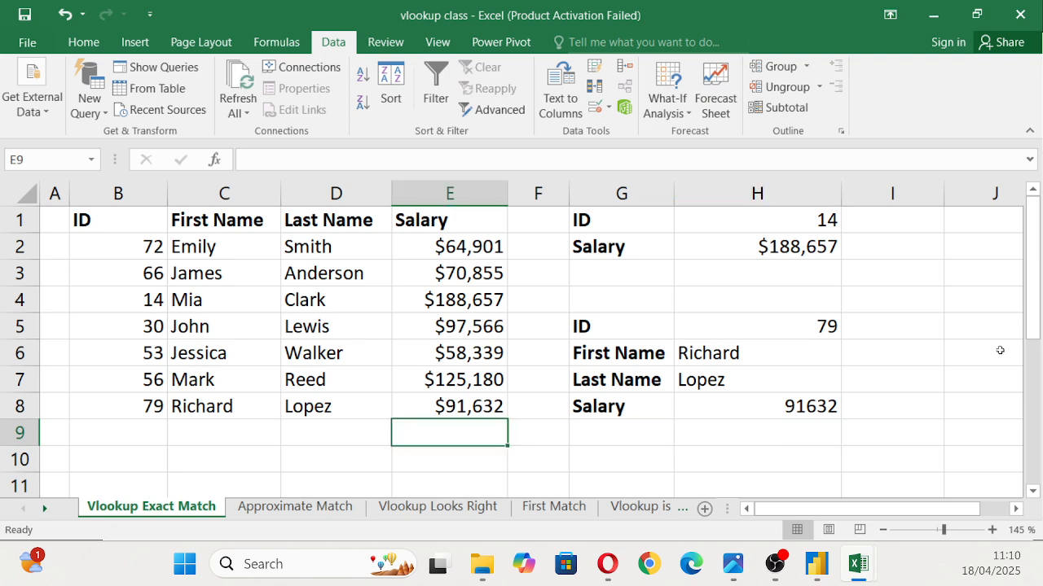
click(831, 299)
click(211, 458)
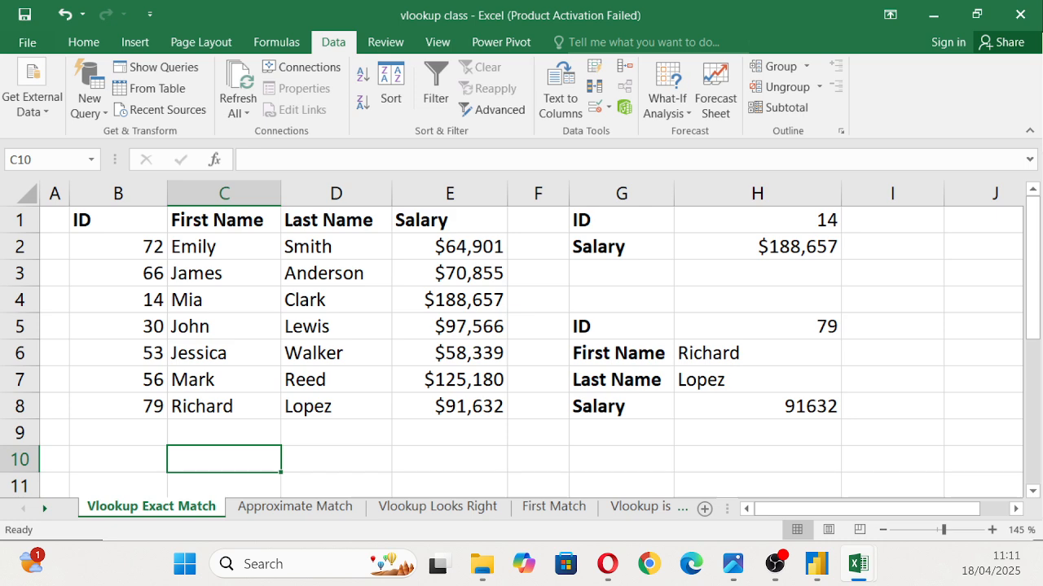
key(alt+Tab)
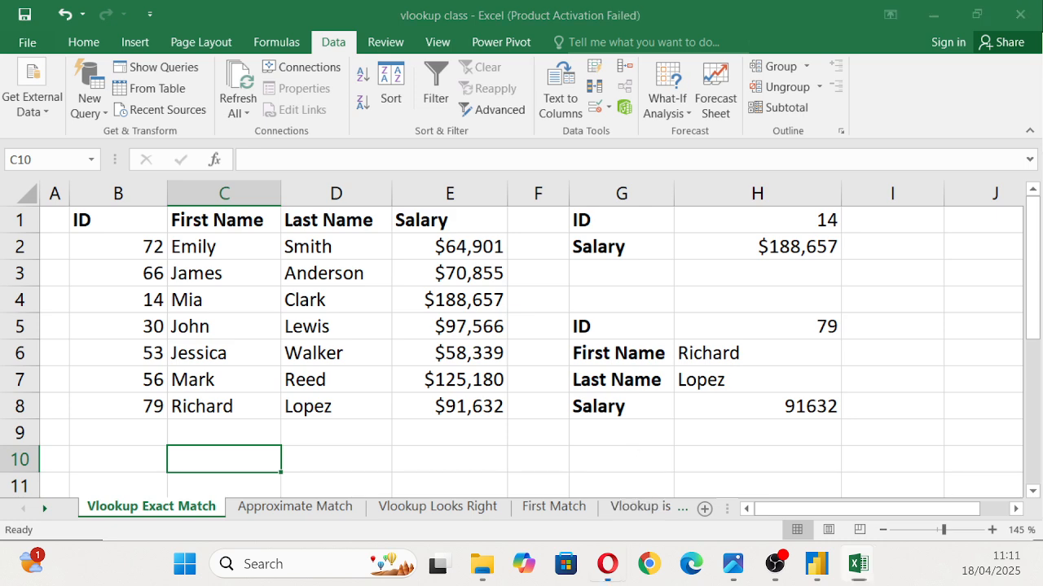